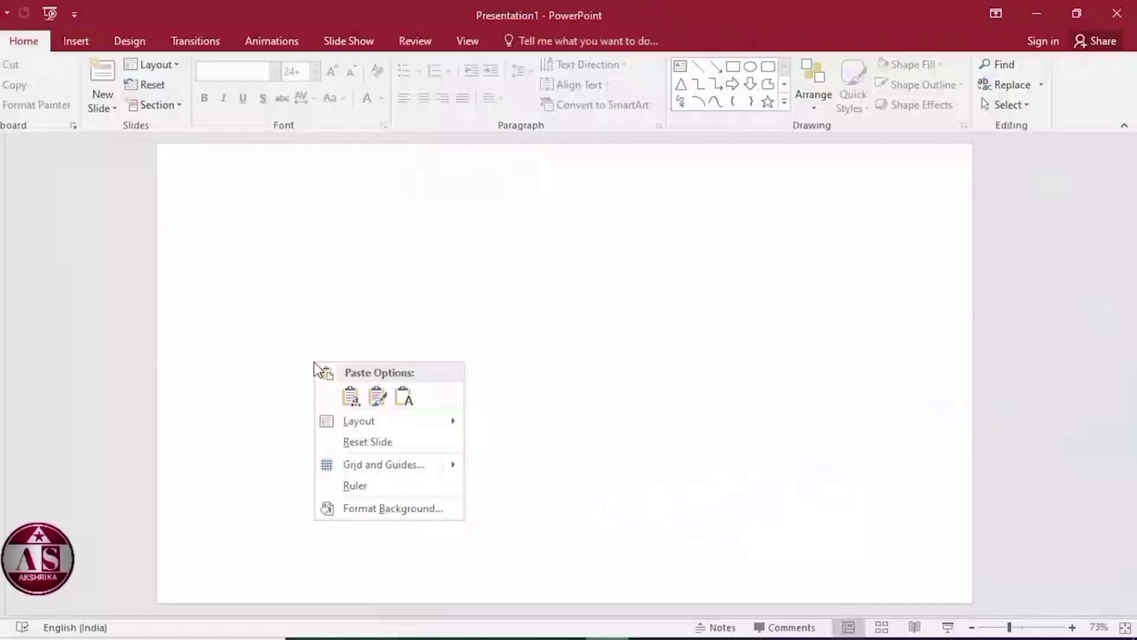
# Fill the slide background with solid black through Format Background.
pyautogui.click(403, 509)
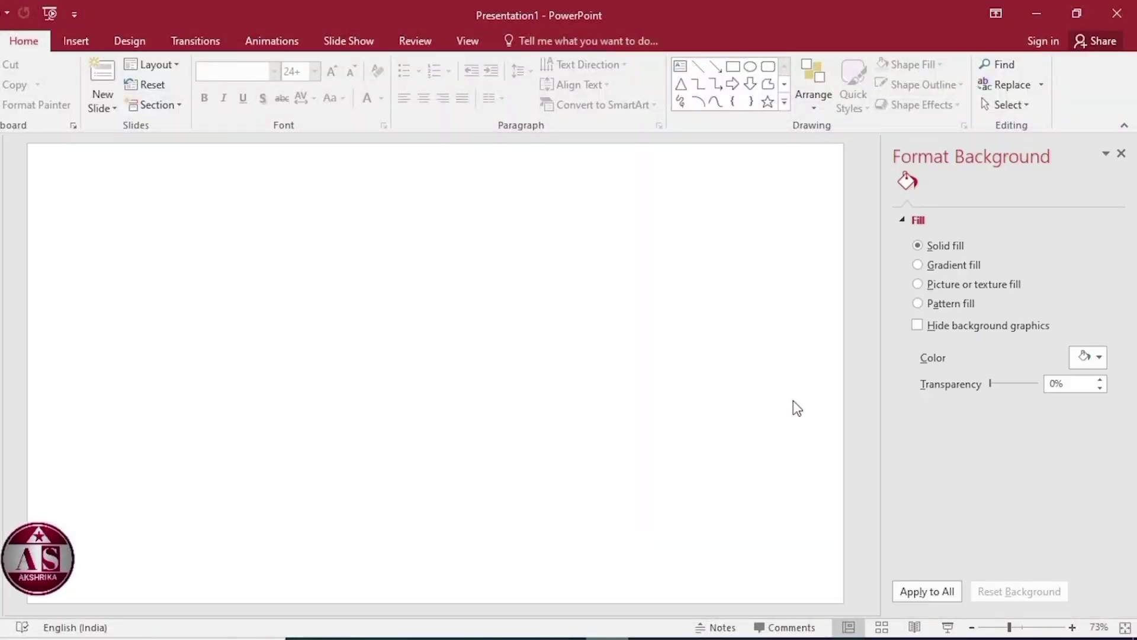
pyautogui.click(1088, 358)
pyautogui.click(1009, 416)
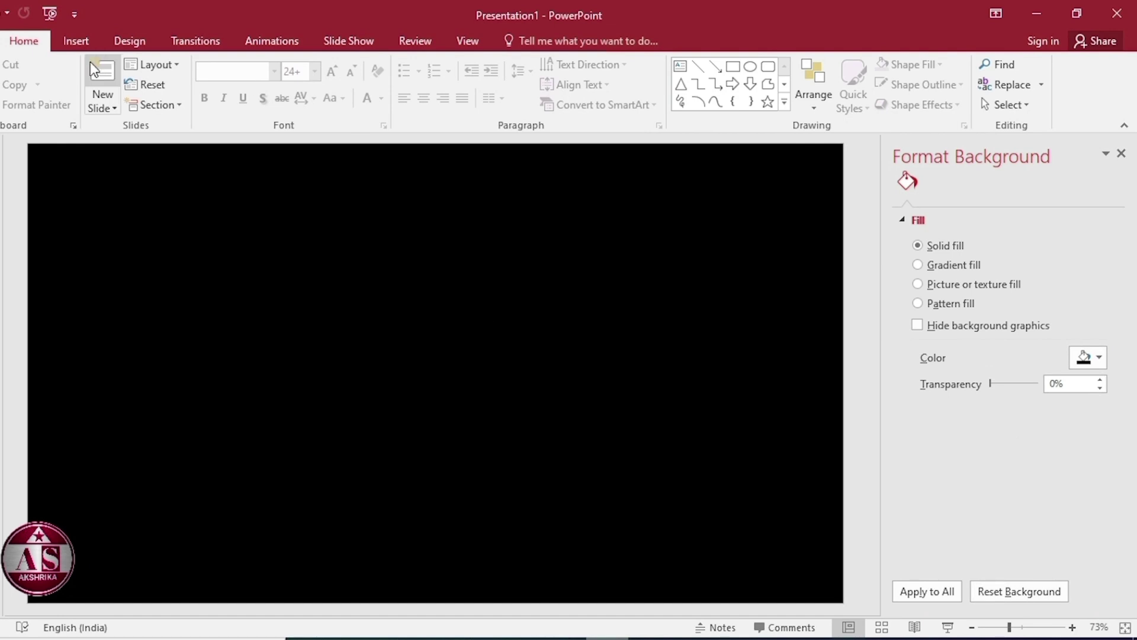
pyautogui.click(74, 42)
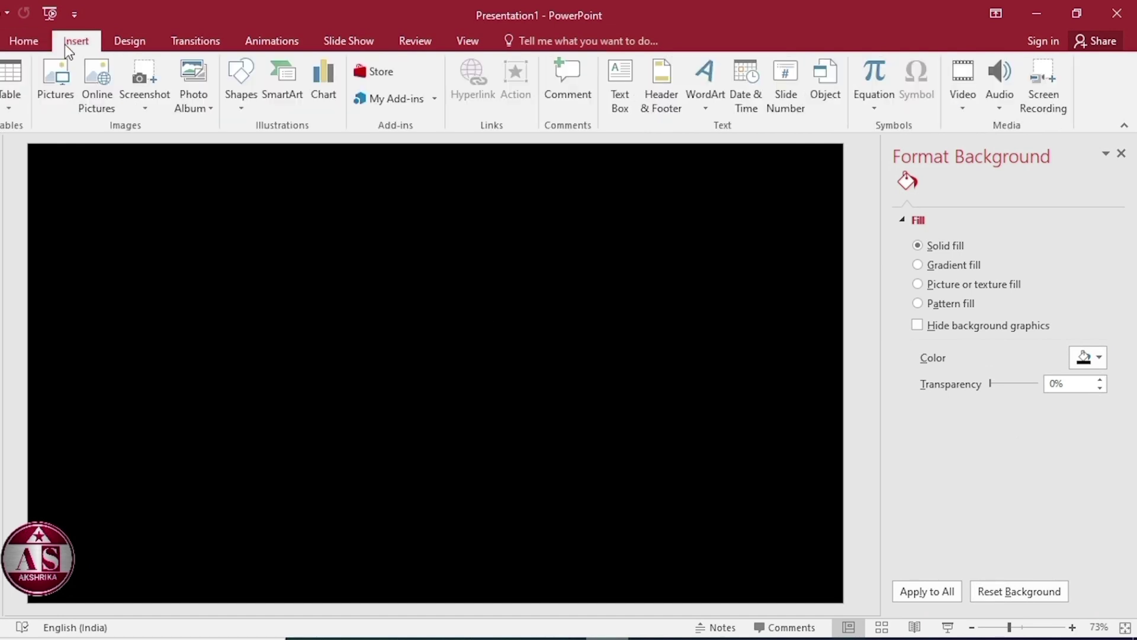
# Draw an oval on the left and size it to an 8 cm × 8 cm circle.
pyautogui.click(239, 84)
pyautogui.click(303, 145)
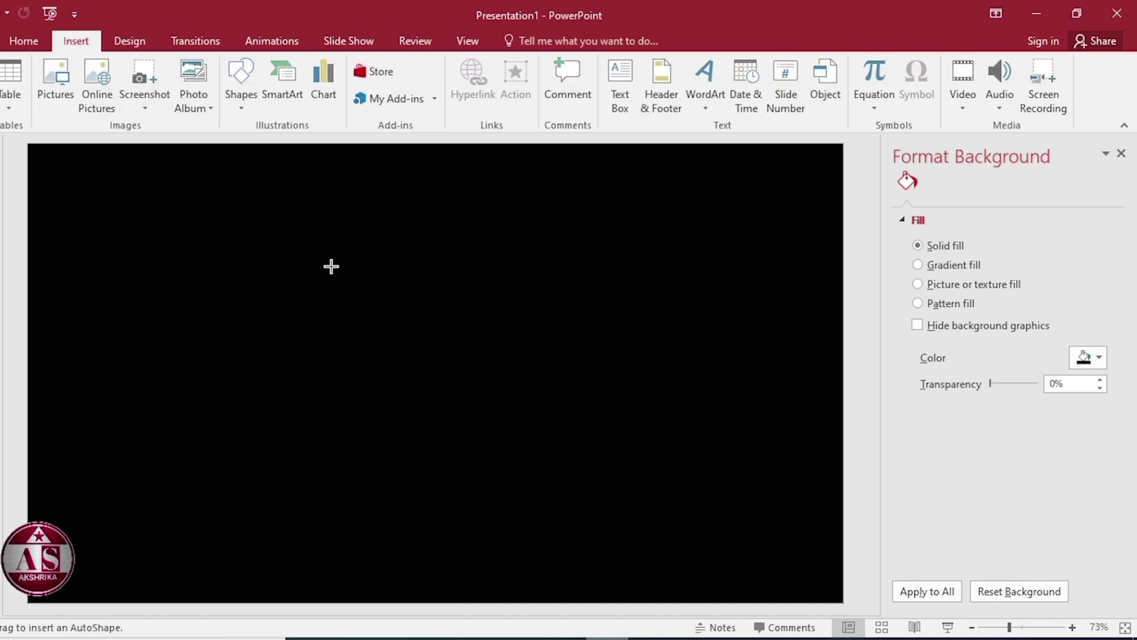
pyautogui.moveTo(309, 243); pyautogui.dragTo(395, 328)
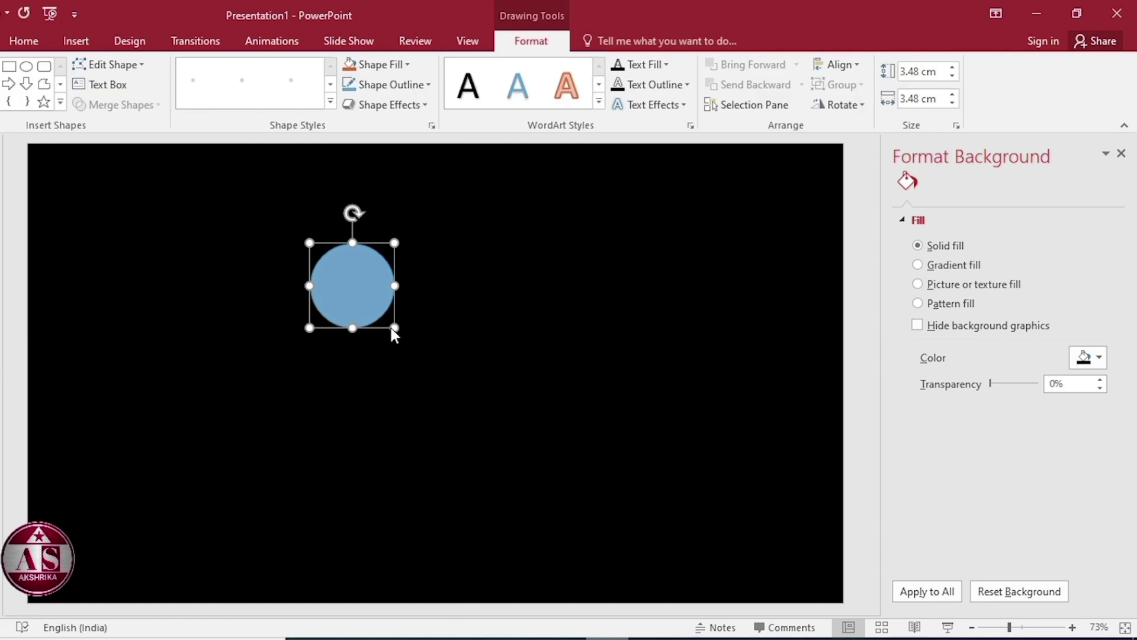
pyautogui.click(915, 71)
pyautogui.write('8')
pyautogui.press('Return')
pyautogui.click(918, 99)
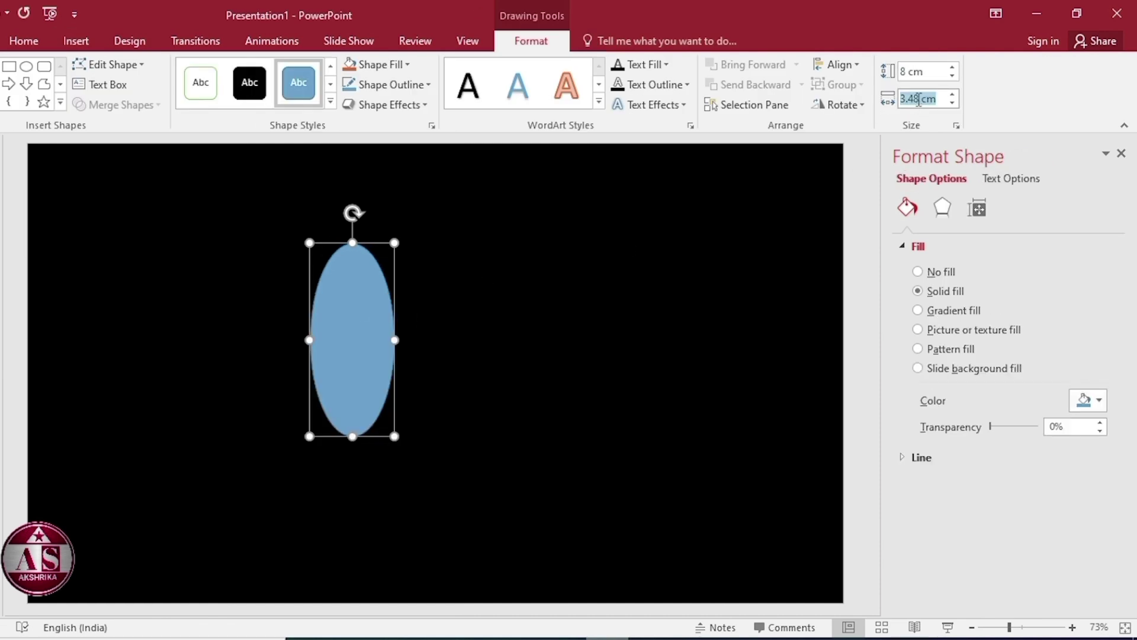
pyautogui.write('8')
pyautogui.press('Return')
# Remove the circle's outline, place a copy directly beneath it, and nudge both up.
pyautogui.click(420, 85)
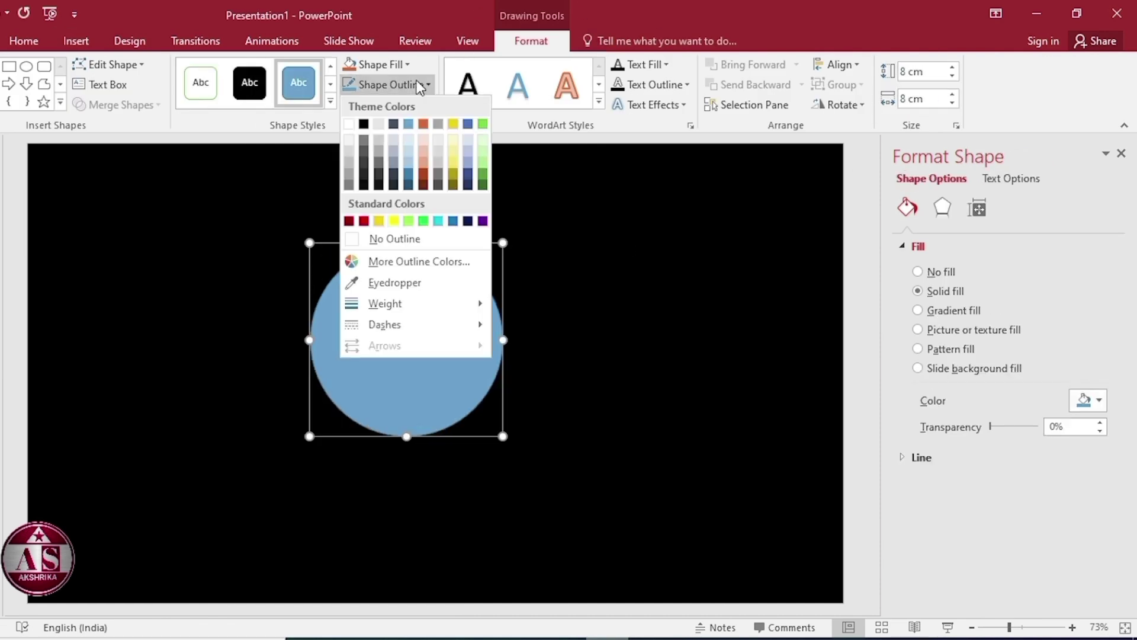
pyautogui.click(422, 238)
pyautogui.moveTo(470, 371); pyautogui.dragTo(432, 545)
pyautogui.keyDown('shift'); pyautogui.click(441, 349); pyautogui.keyUp('shift')
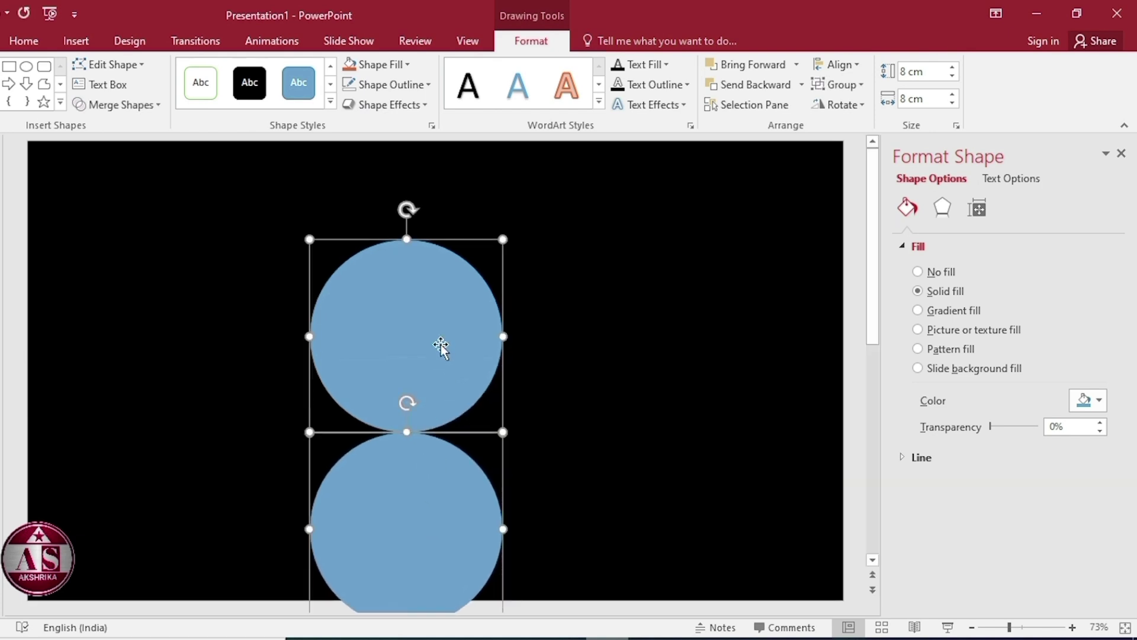
pyautogui.press('Up')
pyautogui.press('Up')
pyautogui.press('Up')
pyautogui.press('Up')
pyautogui.press('Up')
pyautogui.press('Up')
pyautogui.press('Up')
pyautogui.press('Up')
pyautogui.press('Up')
pyautogui.press('Up')
# Union the two circles, then duplicate the result and rotate the copy 90° left.
pyautogui.click(145, 106)
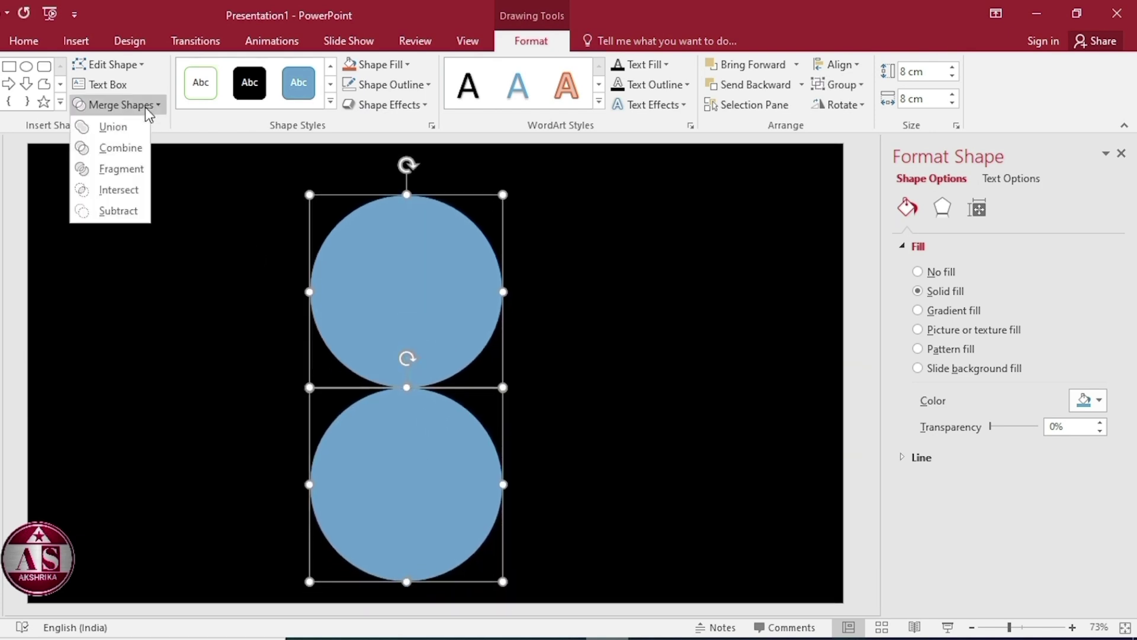
pyautogui.click(109, 123)
pyautogui.moveTo(379, 295); pyautogui.dragTo(633, 323)
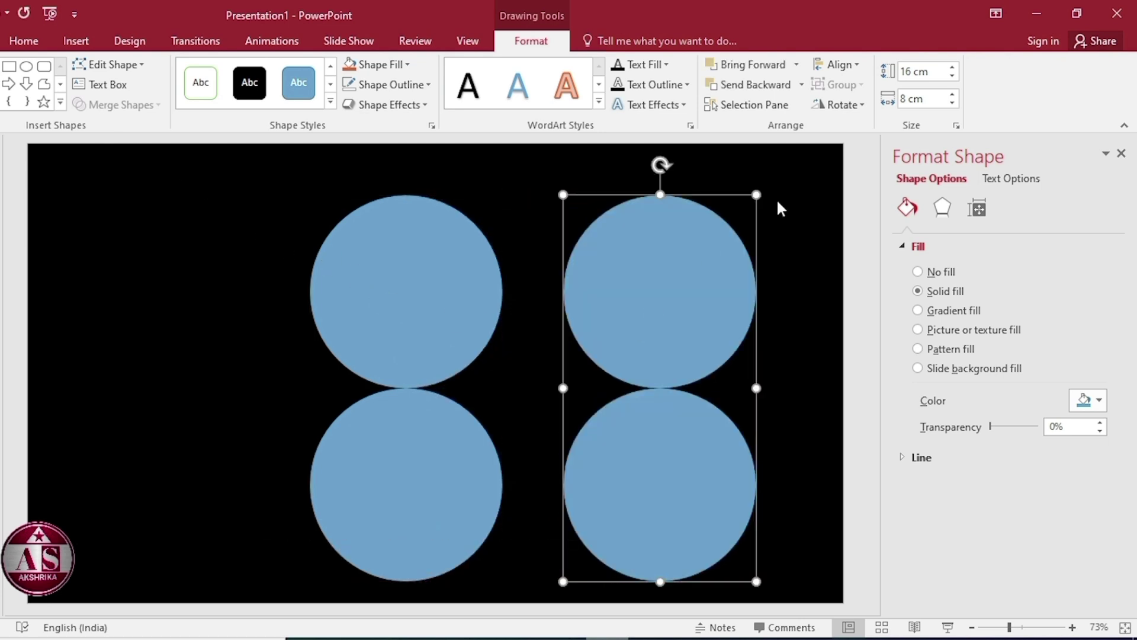
pyautogui.click(839, 105)
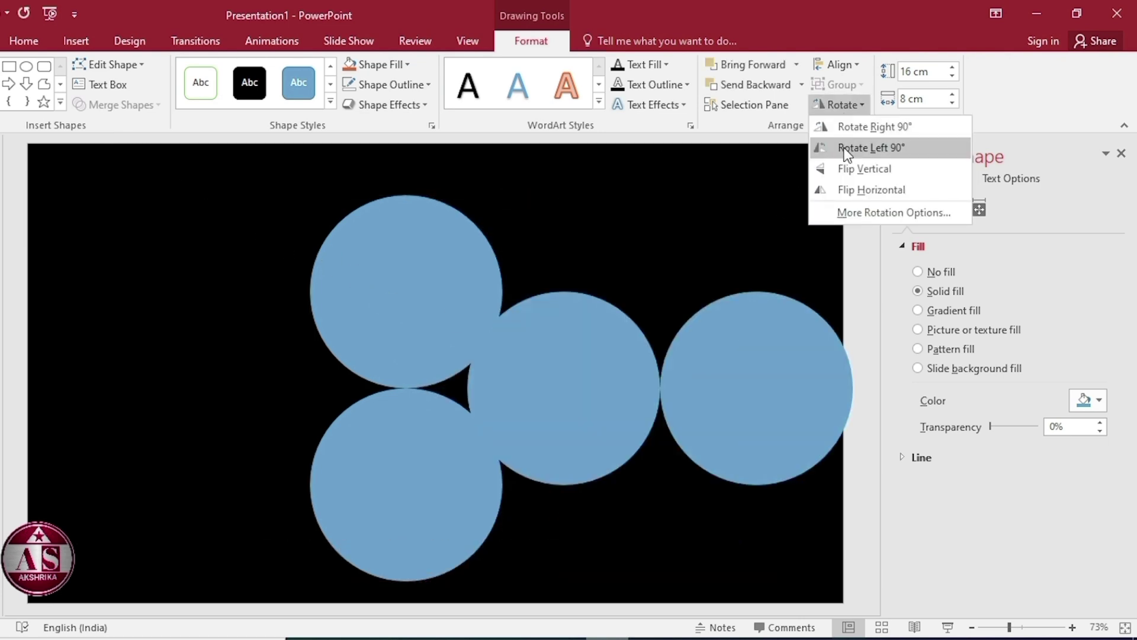
pyautogui.click(845, 151)
# Centre the two shapes over each other and union them into one four-lobed cross.
pyautogui.keyDown('shift'); pyautogui.click(400, 273); pyautogui.keyUp('shift')
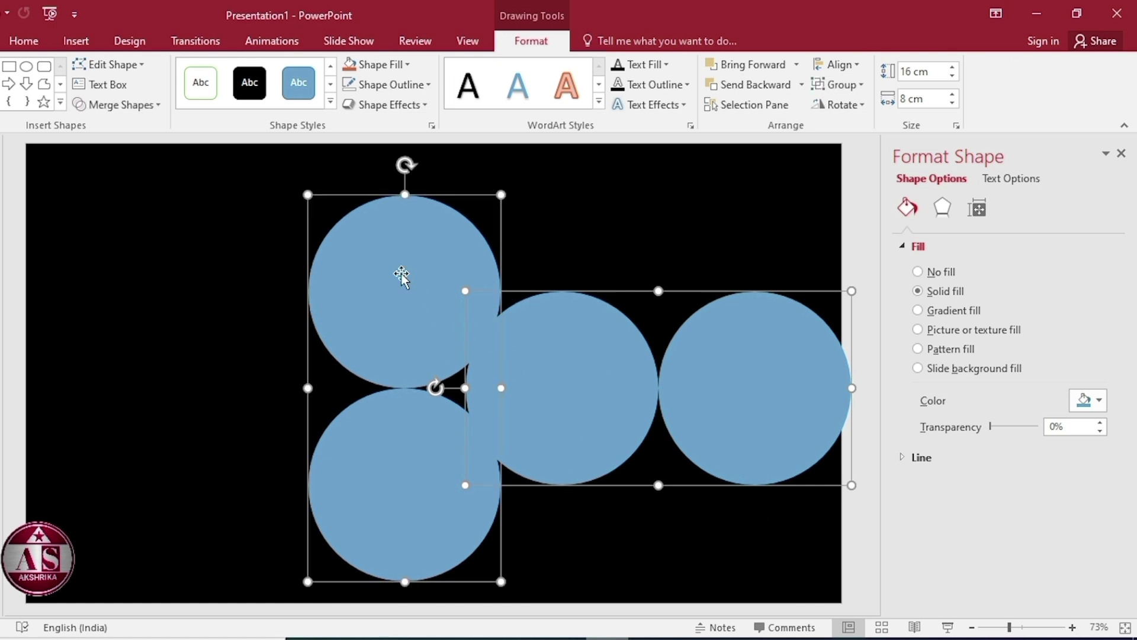
pyautogui.click(841, 65)
pyautogui.click(857, 107)
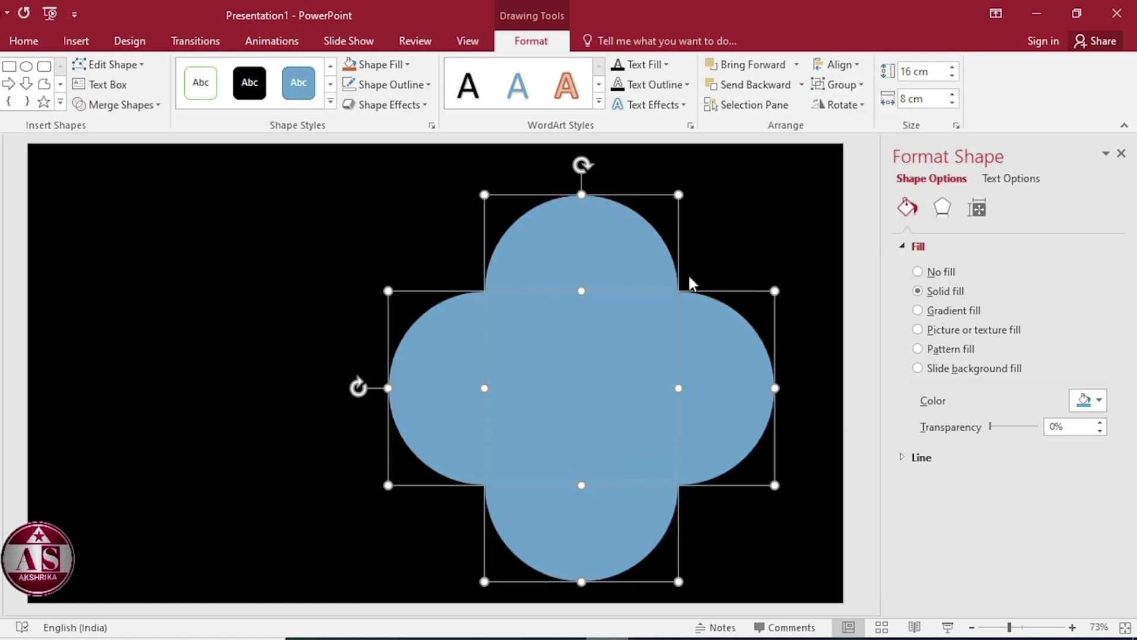
pyautogui.click(125, 104)
pyautogui.click(126, 121)
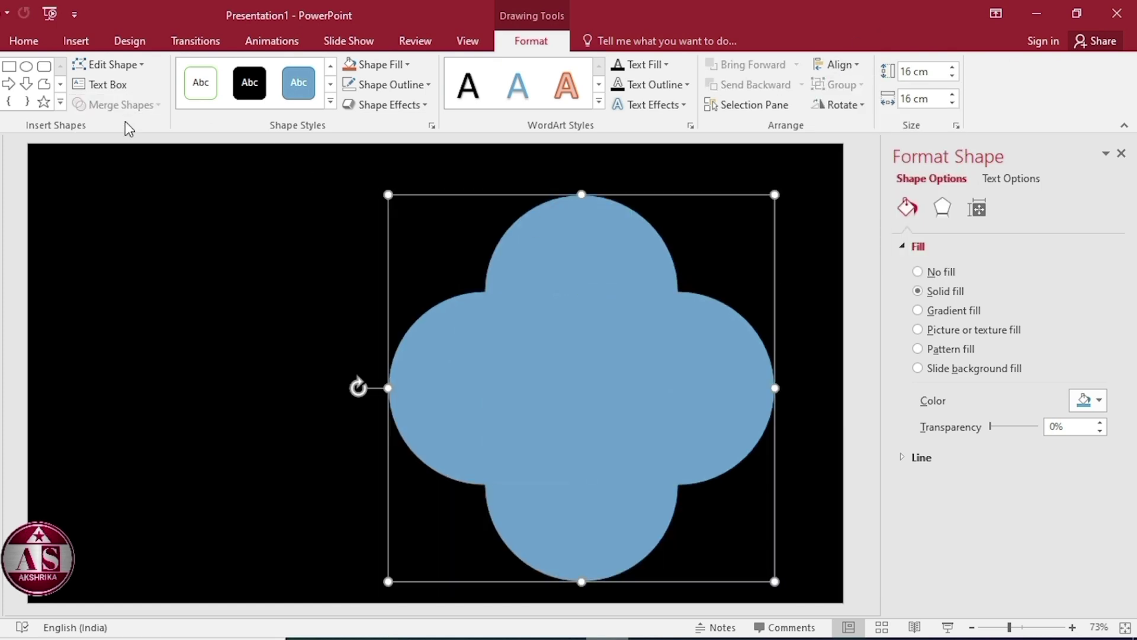
# Duplicate the cross and set the copy's rotation to 45°.
pyautogui.moveTo(539, 378); pyautogui.dragTo(168, 327)
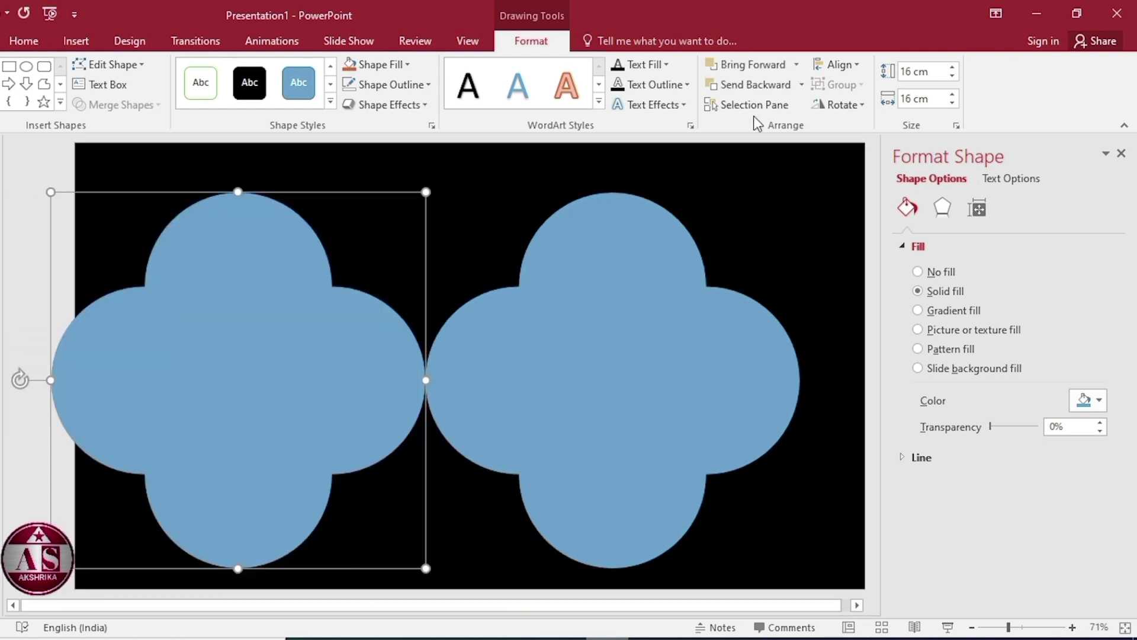
pyautogui.click(858, 102)
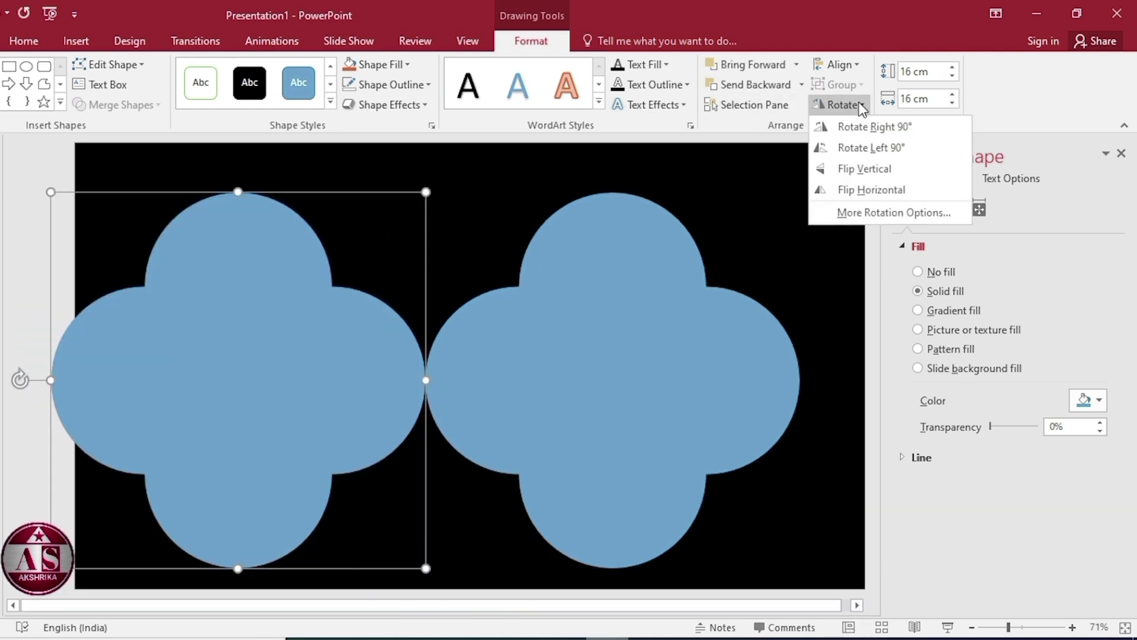
pyautogui.click(865, 212)
pyautogui.moveTo(1077, 315); pyautogui.dragTo(1020, 322)
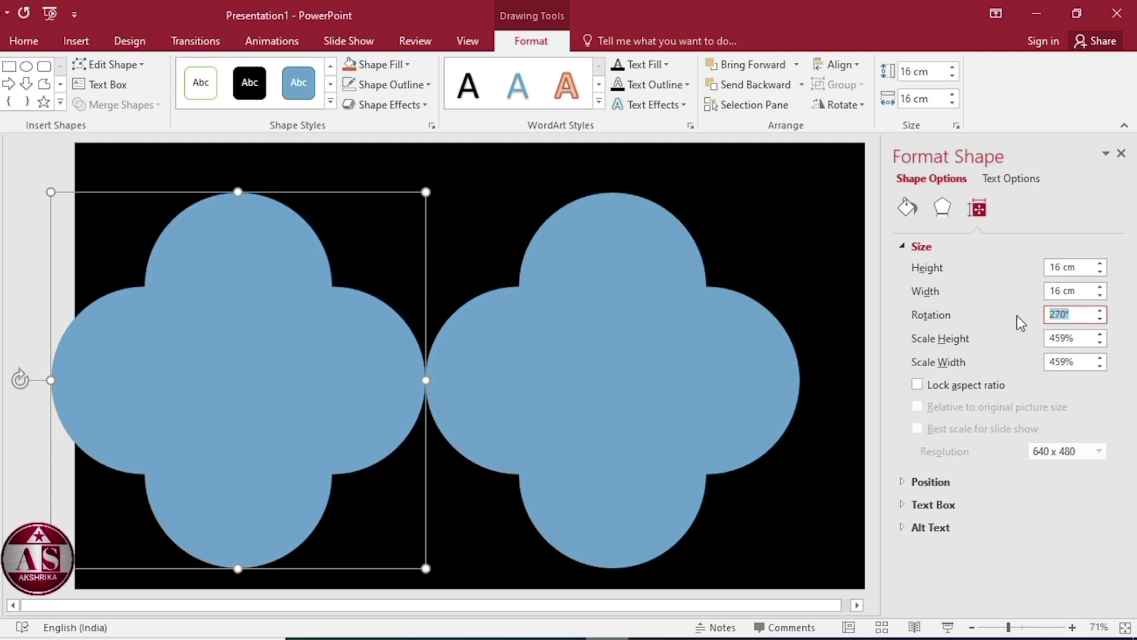
pyautogui.write('45')
pyautogui.press('Return')
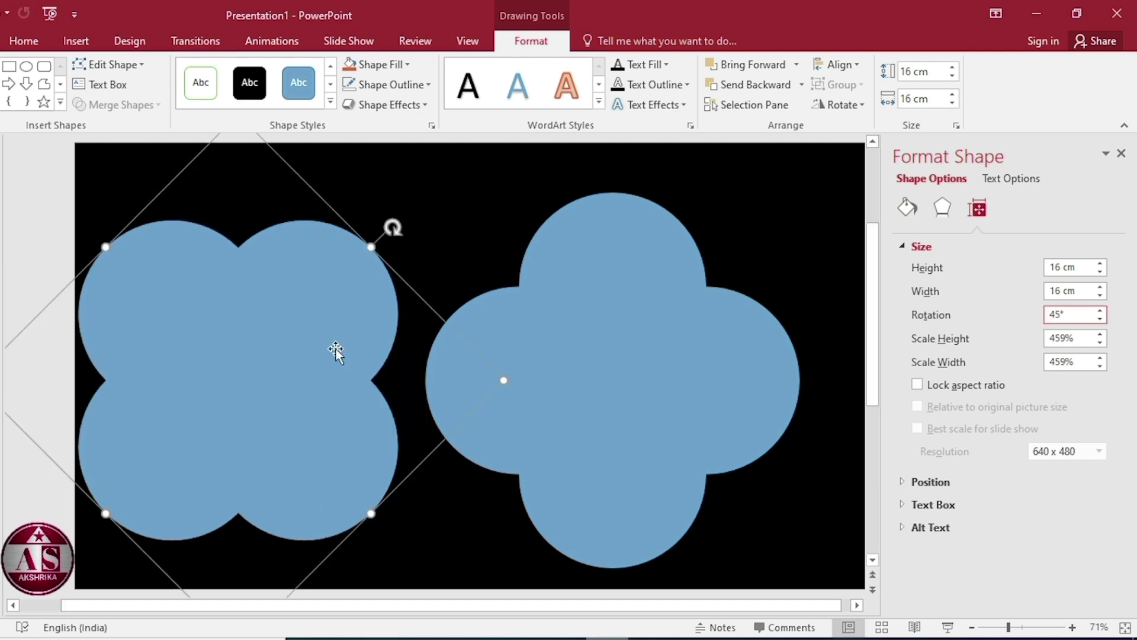
# Centre both crosses, union them into a flower shape, and move it to the slide centre.
pyautogui.keyDown('shift'); pyautogui.click(543, 323); pyautogui.keyUp('shift')
pyautogui.click(837, 64)
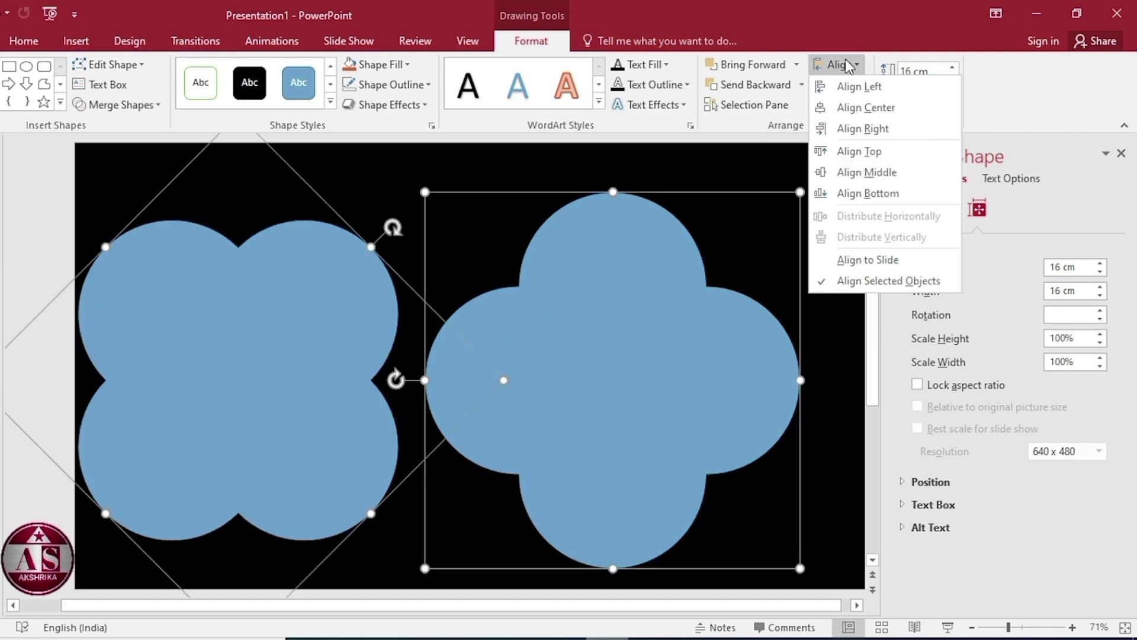
pyautogui.click(867, 106)
pyautogui.click(146, 105)
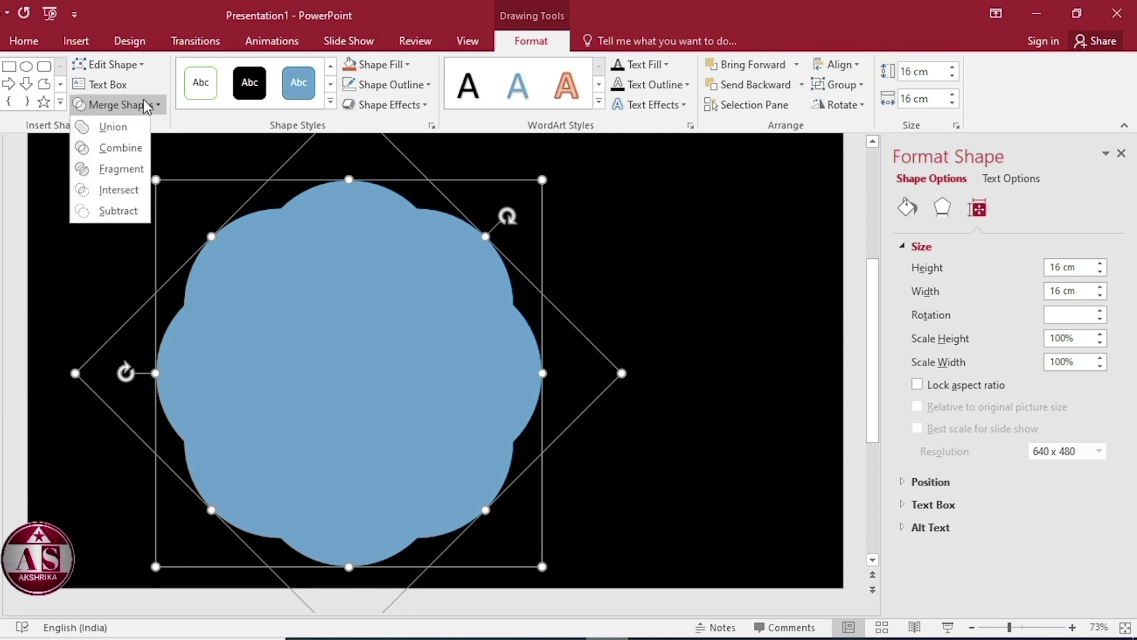
pyautogui.click(113, 128)
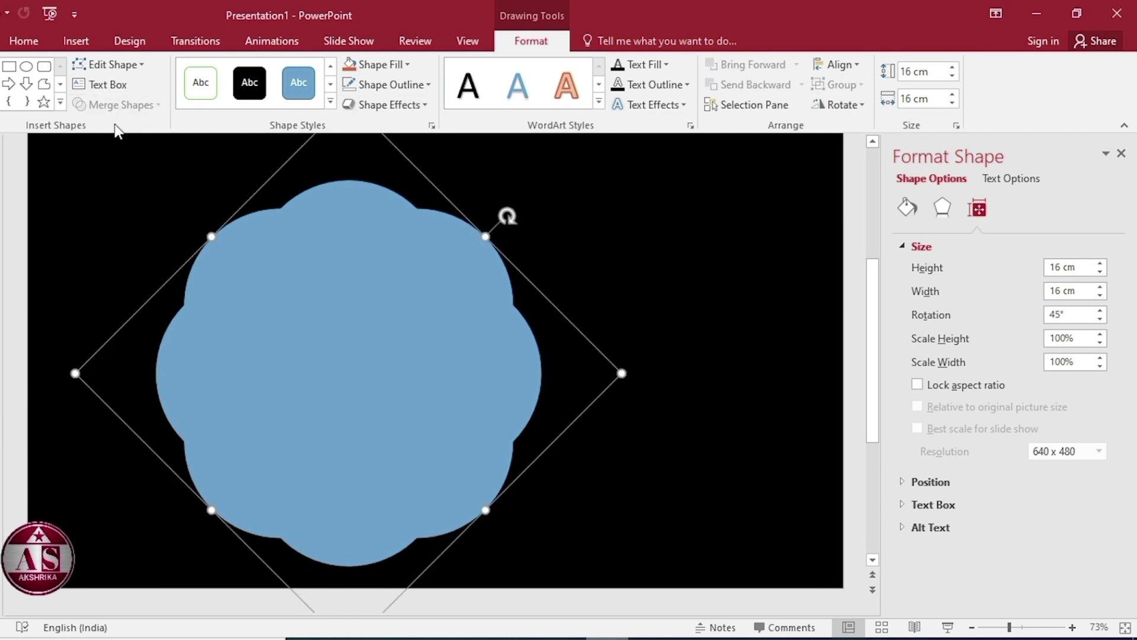
pyautogui.moveTo(379, 339); pyautogui.dragTo(475, 332)
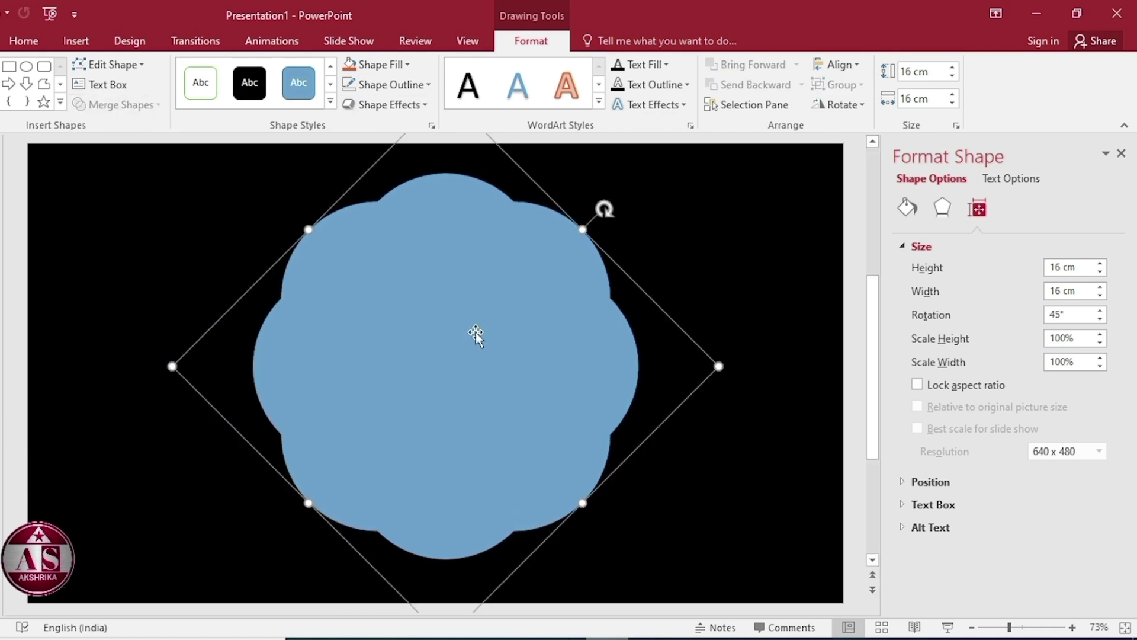
pyautogui.click(77, 41)
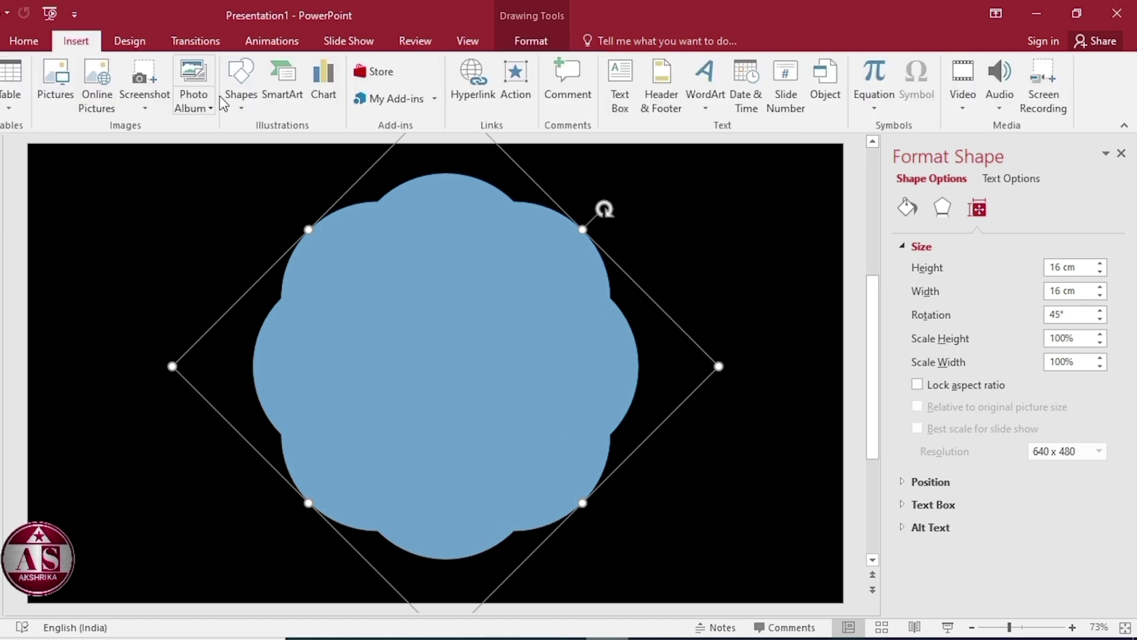
# Insert a 12-point star and move it just right of the flower.
pyautogui.click(242, 106)
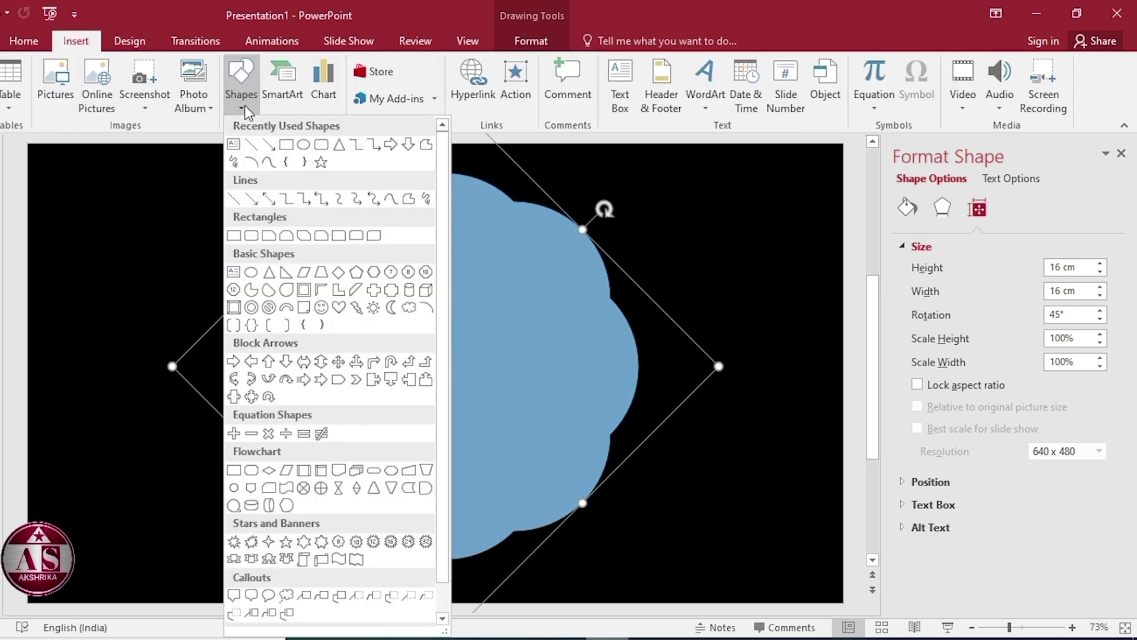
pyautogui.click(373, 541)
pyautogui.click(431, 335)
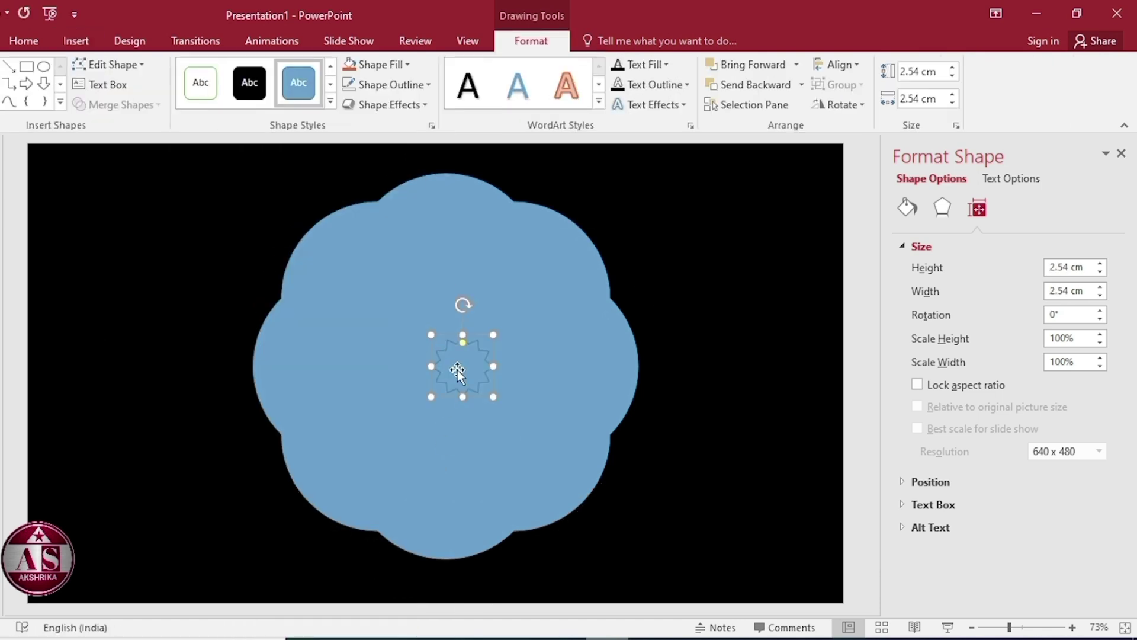
pyautogui.moveTo(457, 369); pyautogui.dragTo(714, 369)
# Size the star to 3 cm × 3 cm and remove its outline.
pyautogui.click(911, 73)
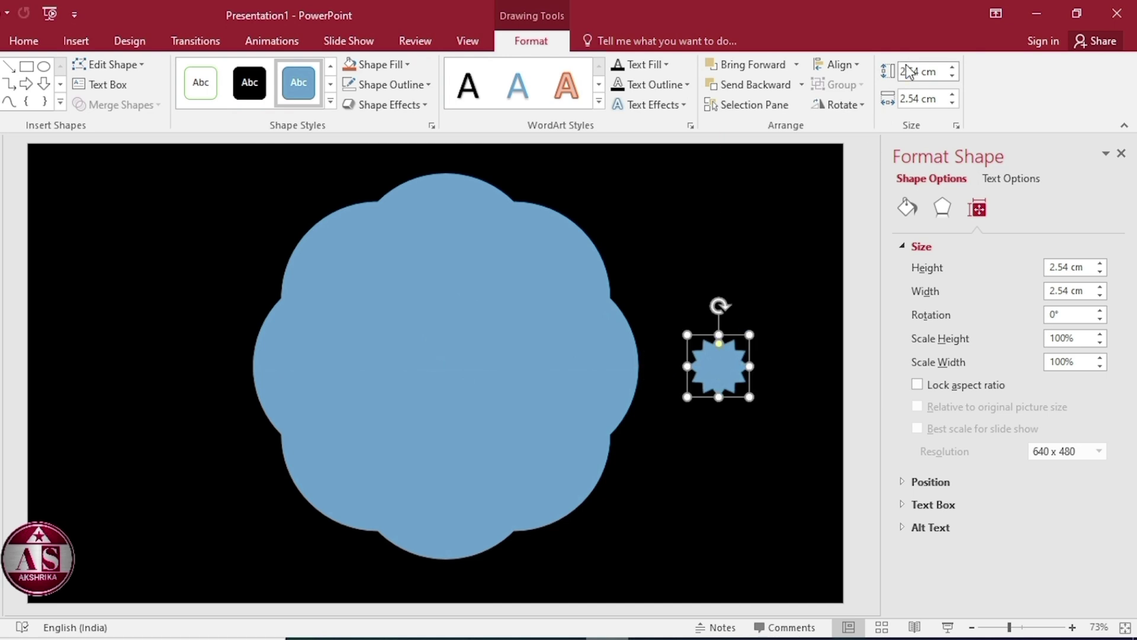
pyautogui.write('3')
pyautogui.press('Return')
pyautogui.press('Tab')
pyautogui.write('3')
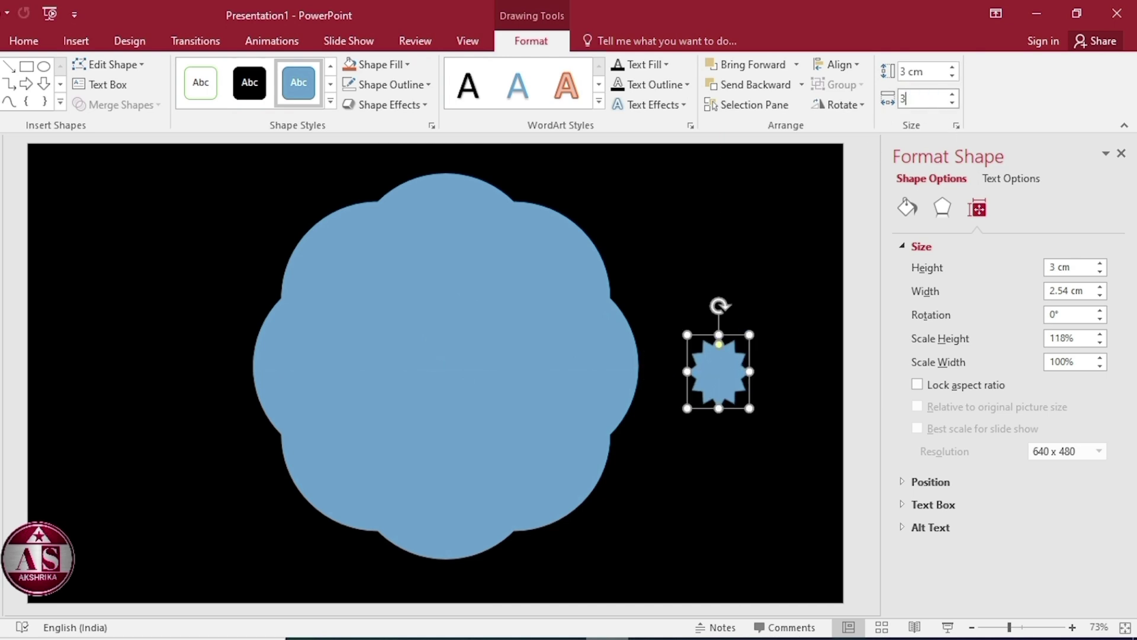
pyautogui.press('Return')
pyautogui.click(402, 86)
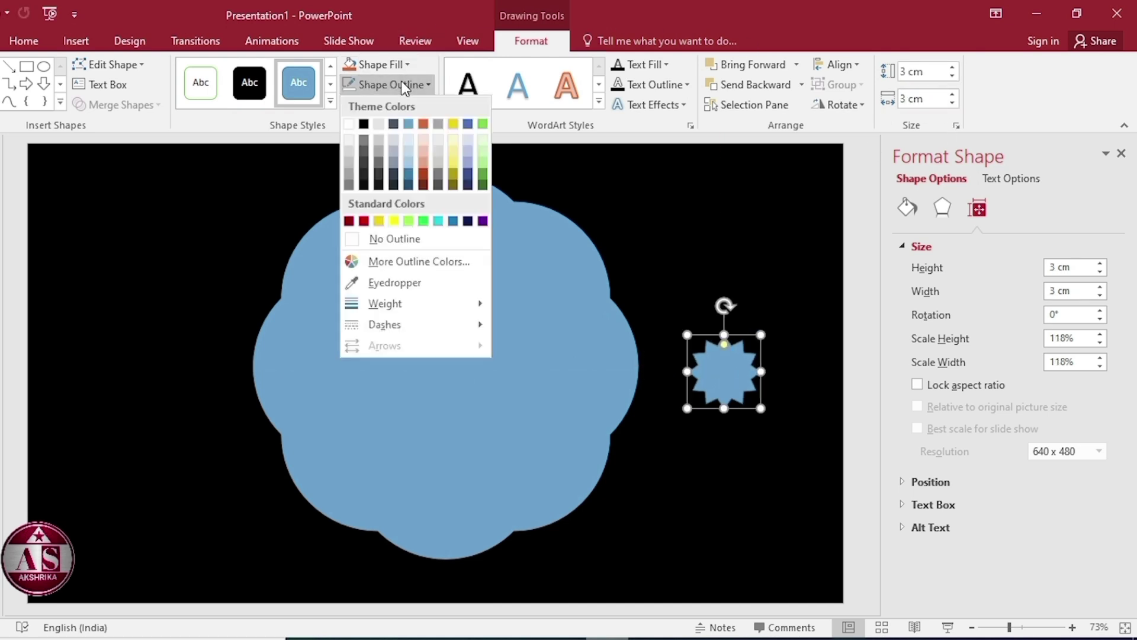
pyautogui.click(385, 240)
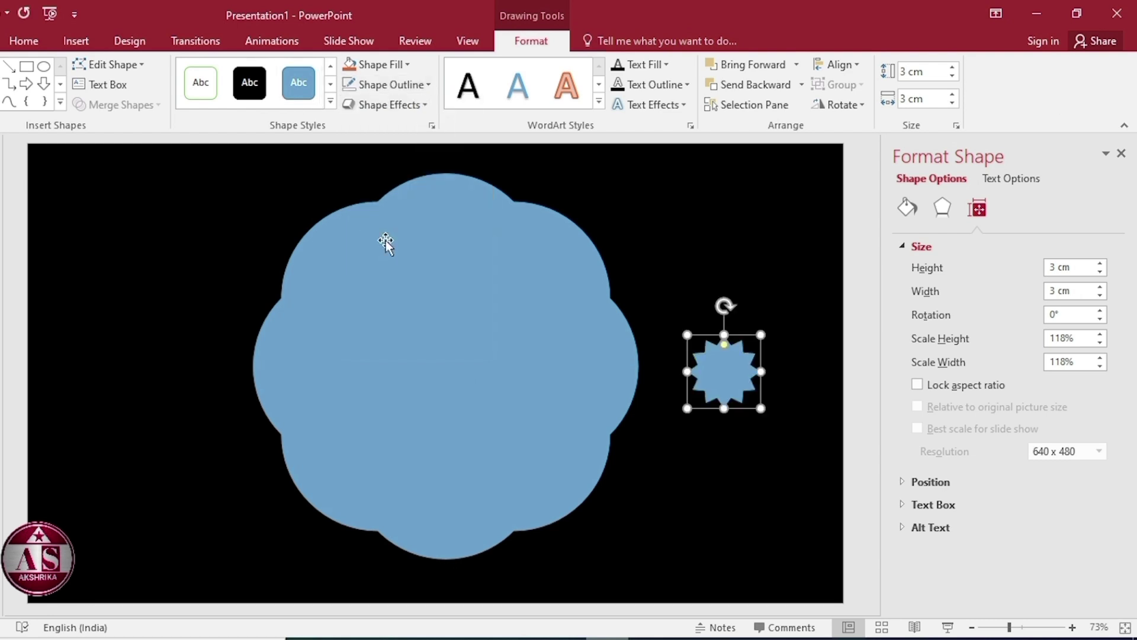
pyautogui.click(914, 211)
# Give the star a rounded top bevel 20 pt wide and 80 pt high.
pyautogui.click(942, 208)
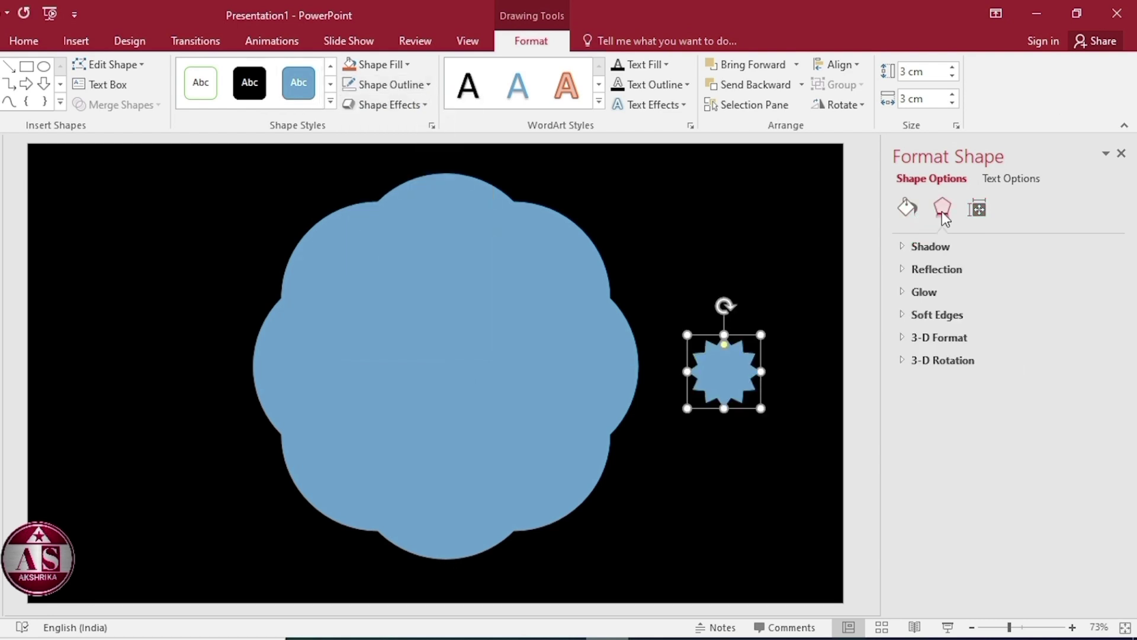
pyautogui.click(903, 337)
pyautogui.click(936, 385)
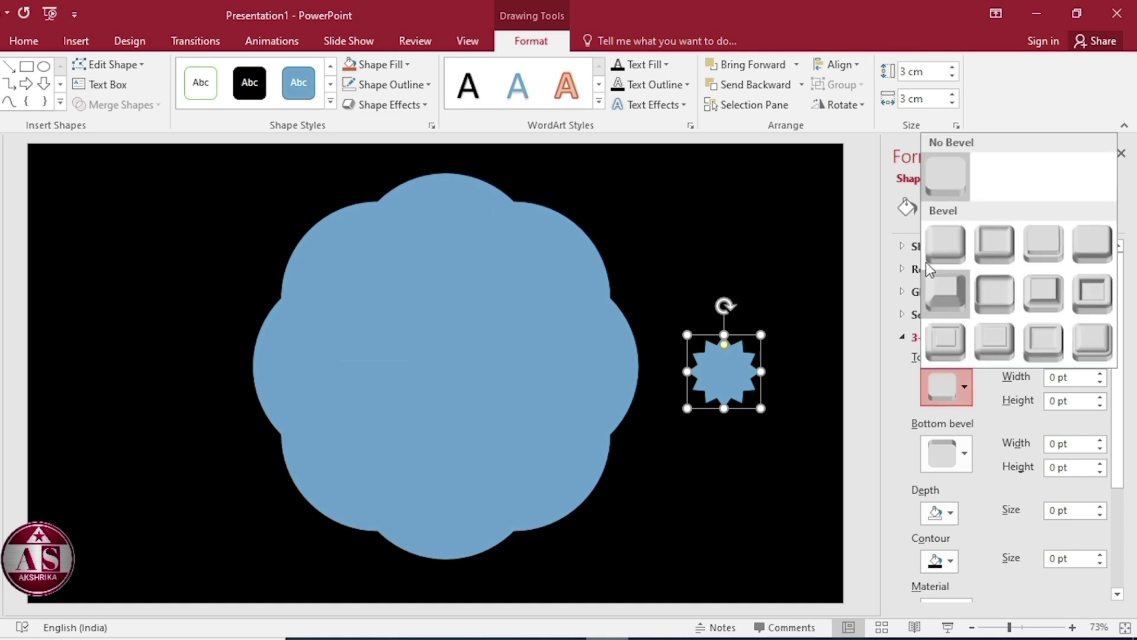
pyautogui.click(943, 247)
pyautogui.click(1079, 377)
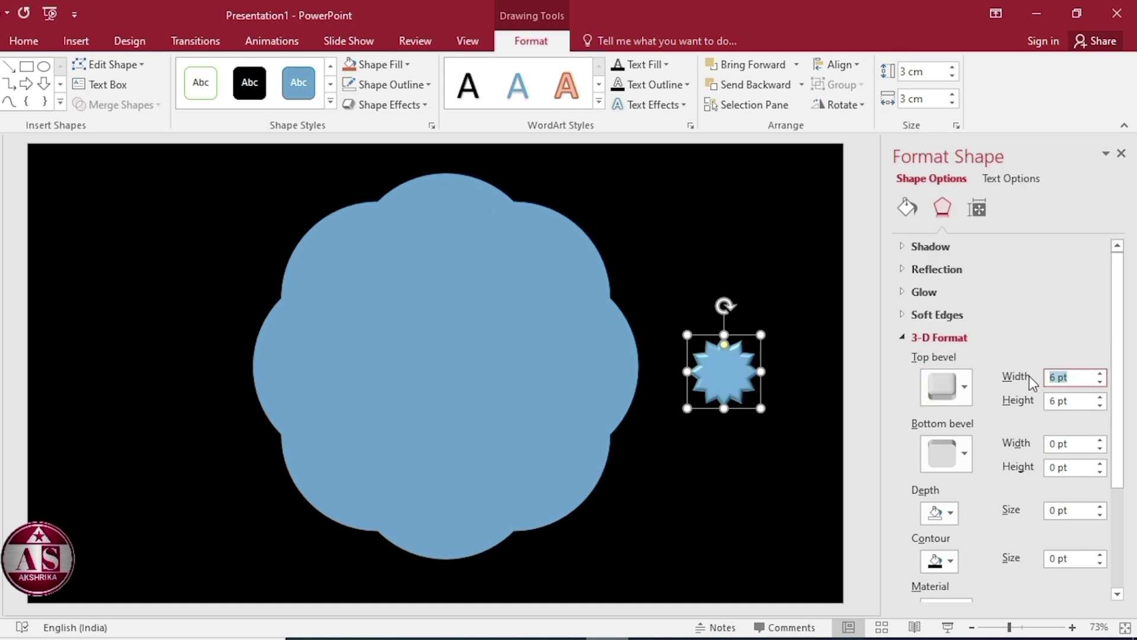
pyautogui.write('20')
pyautogui.press('Tab')
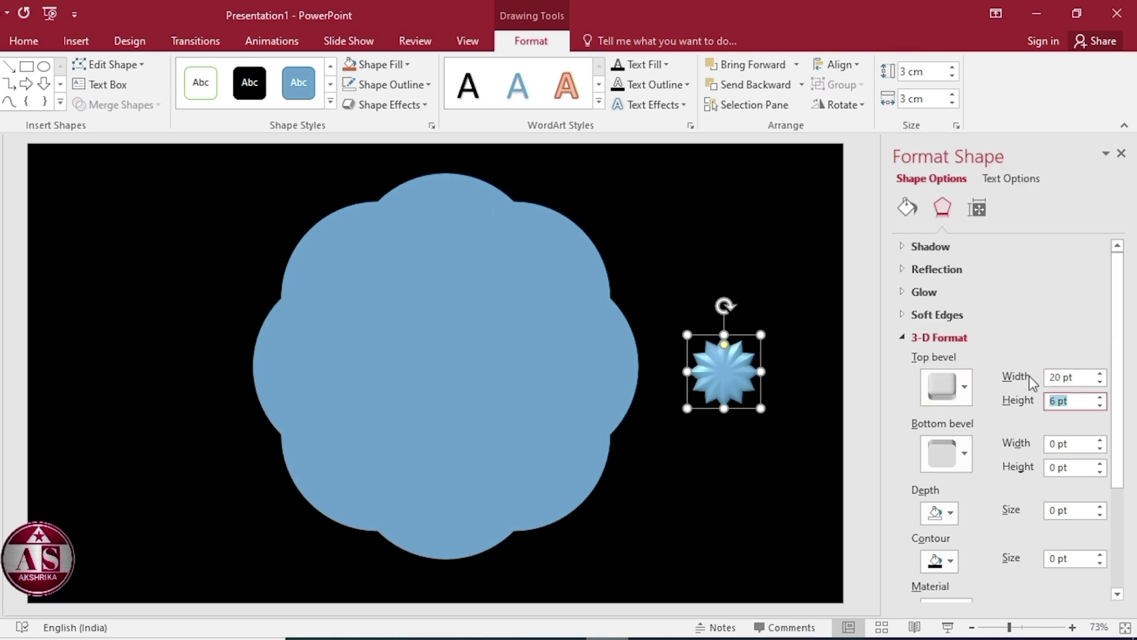
pyautogui.write('80')
pyautogui.press('Tab')
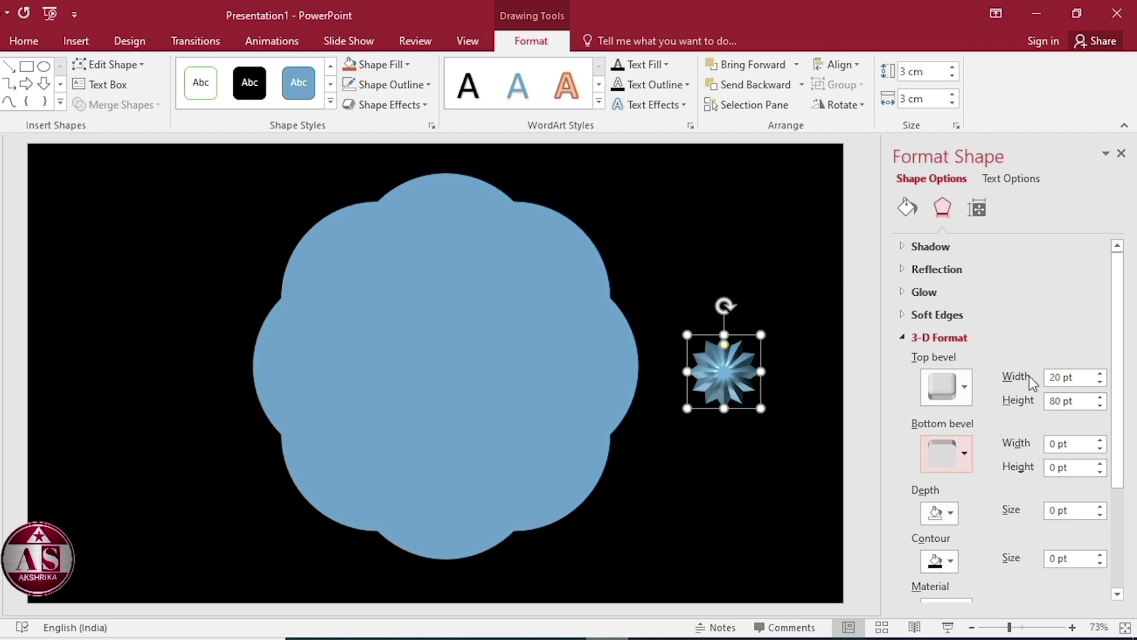
# Give the star a rounded bottom bevel 20 pt wide and 80 pt high.
pyautogui.click(951, 453)
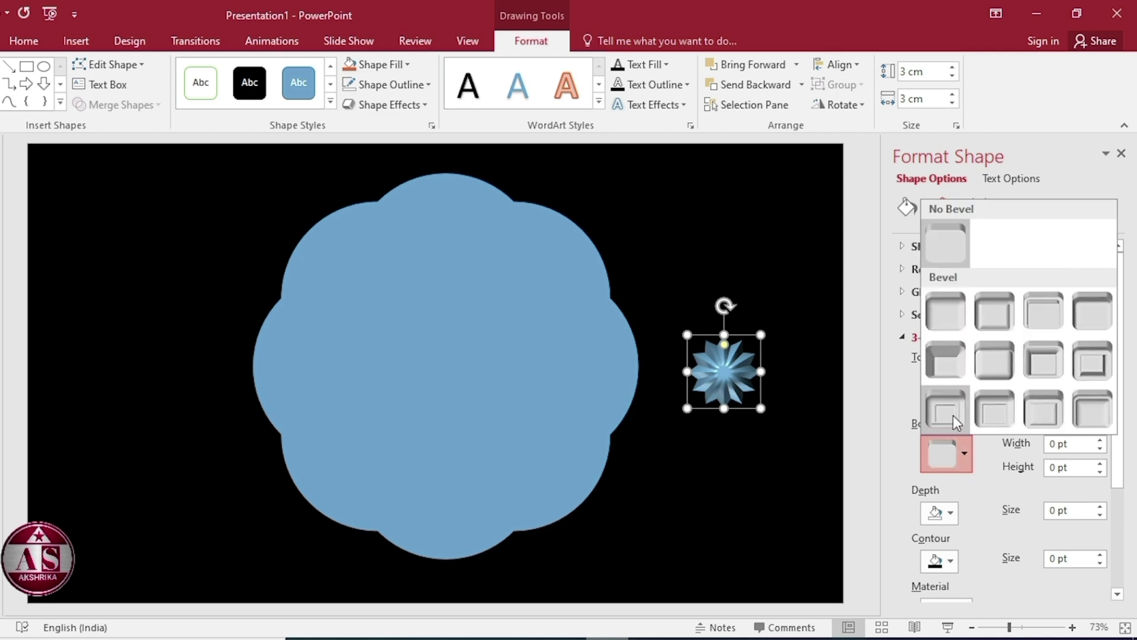
pyautogui.click(950, 317)
pyautogui.press('Tab')
pyautogui.write('2')
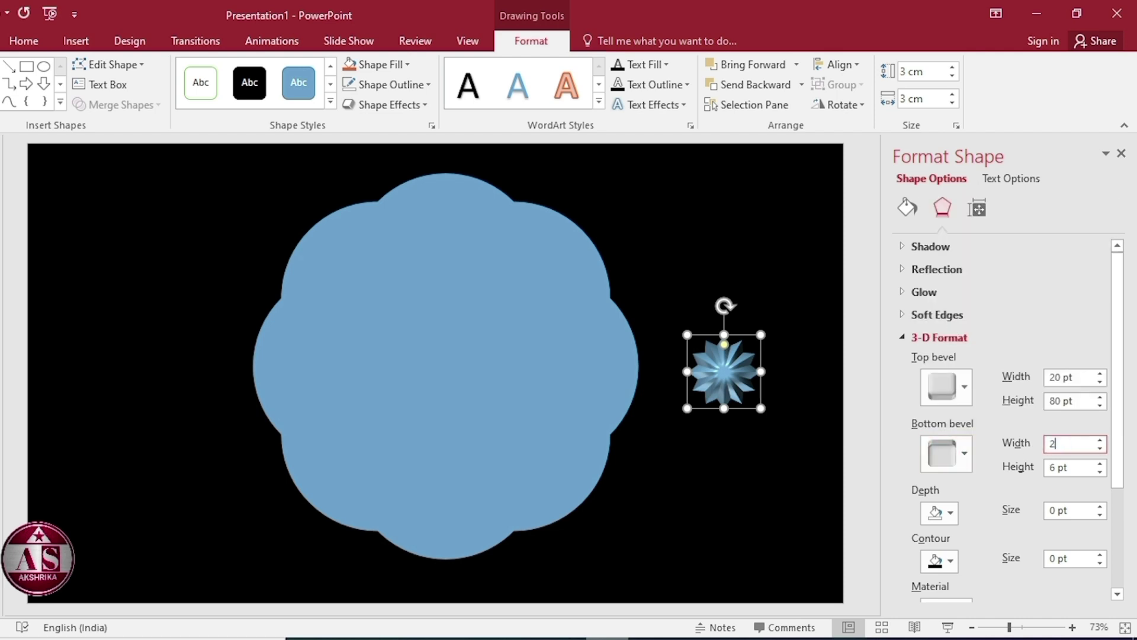
pyautogui.write('0')
pyautogui.press('Tab')
pyautogui.write('8')
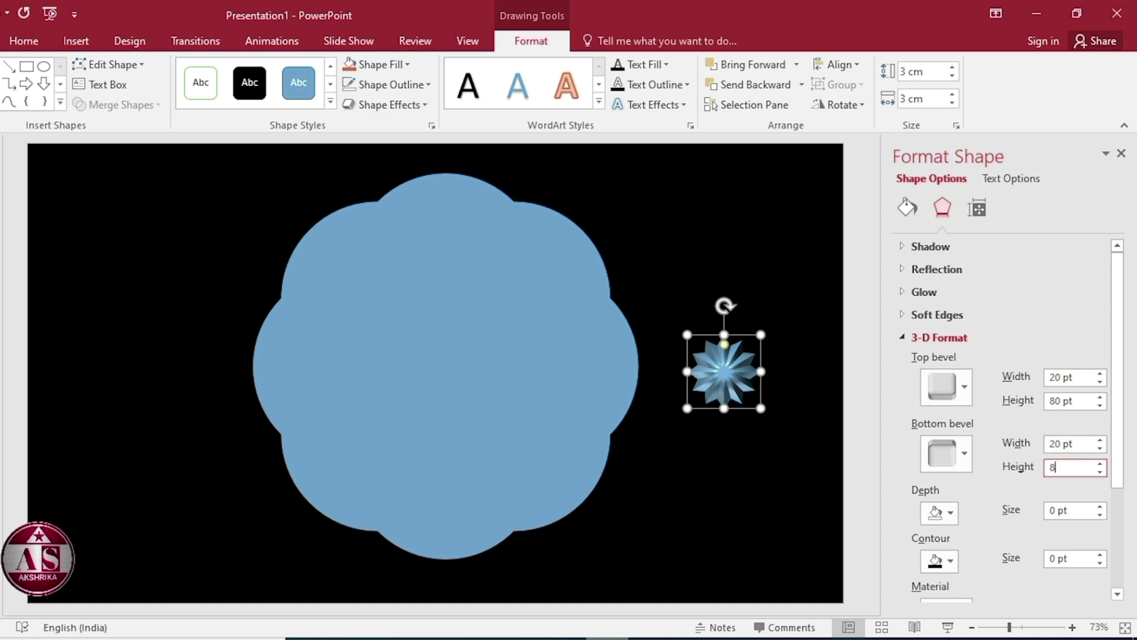
pyautogui.write('0')
pyautogui.press('Tab')
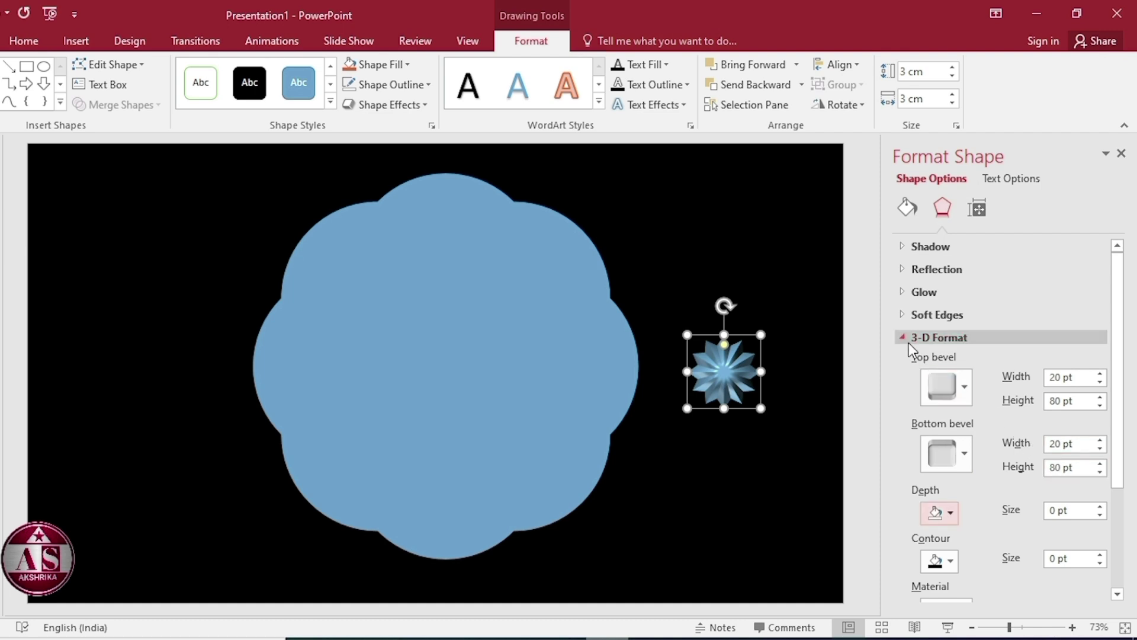
# Set the star's 3-D distance from ground to 65 pt.
pyautogui.click(908, 341)
pyautogui.click(920, 359)
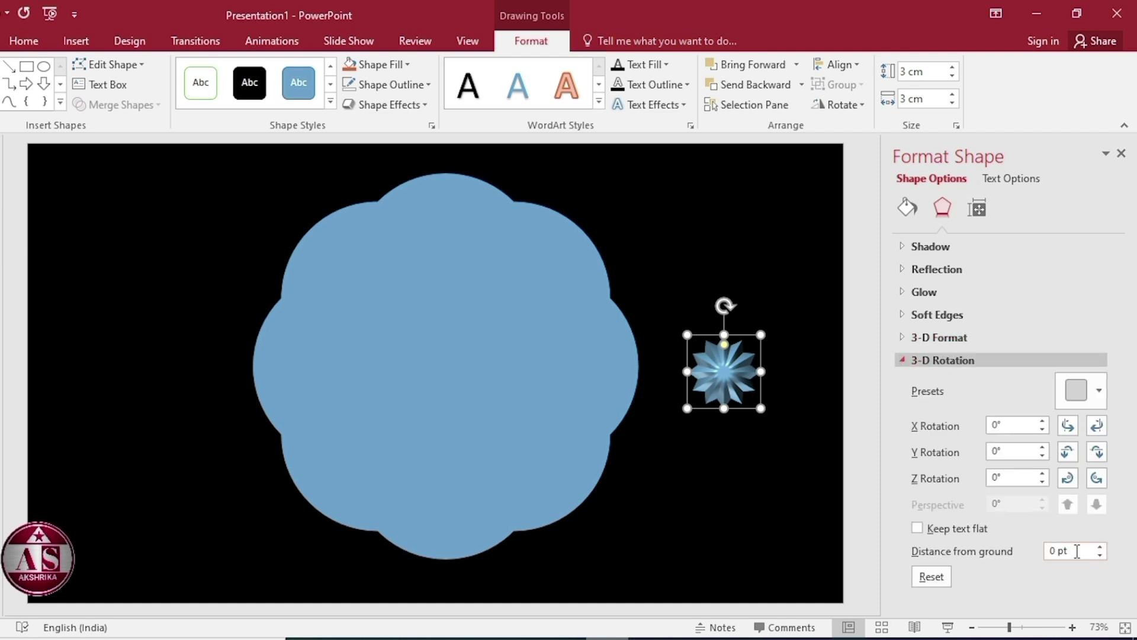
pyautogui.click(1008, 548)
pyautogui.write('65')
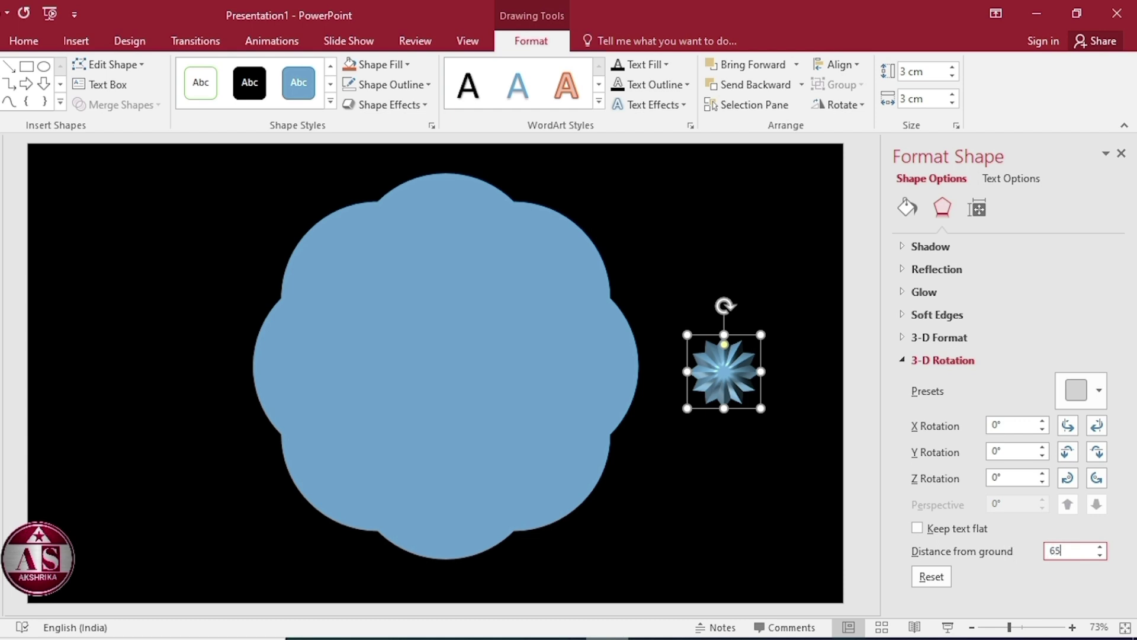
pyautogui.press('Tab')
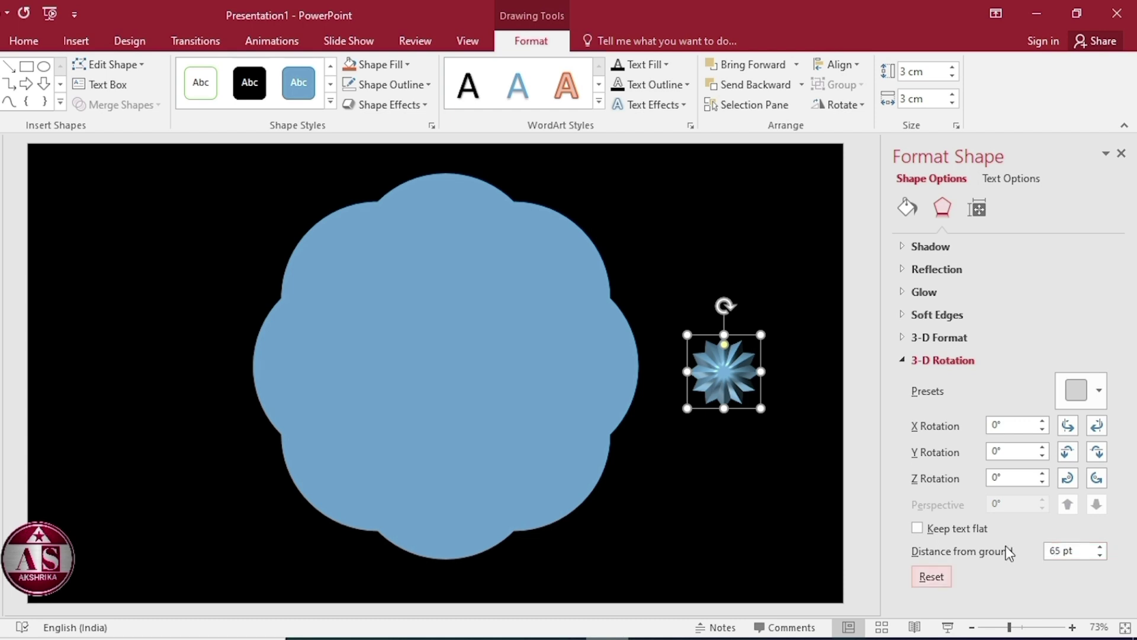
pyautogui.click(479, 402)
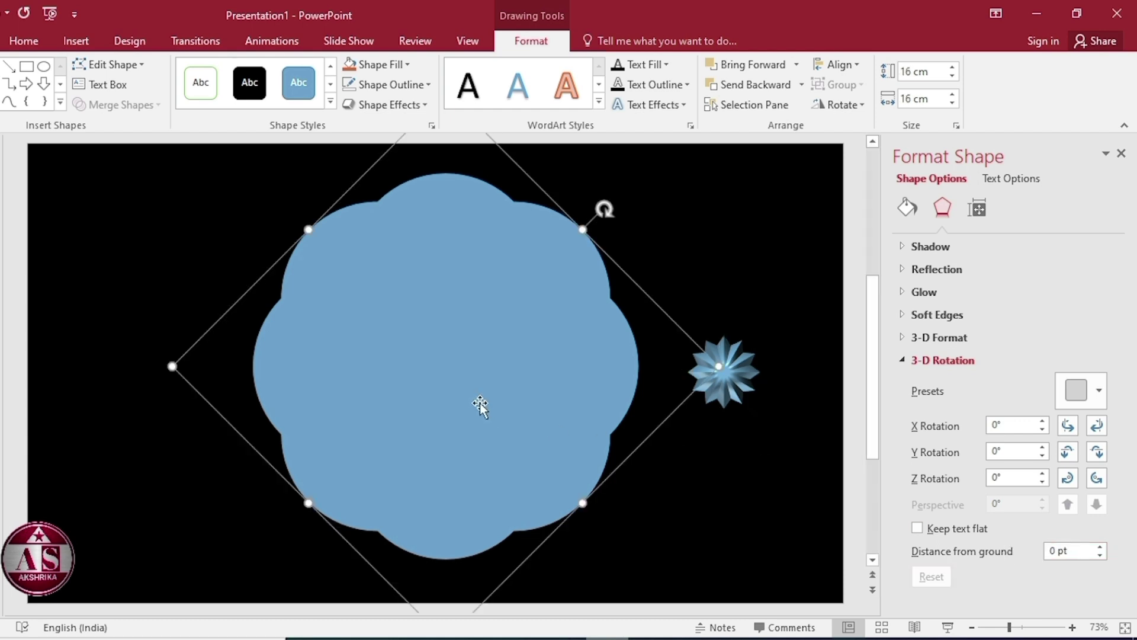
# Give the flower a Relaxed Inset top bevel 252 pt wide and 150 pt high.
pyautogui.click(911, 362)
pyautogui.click(920, 339)
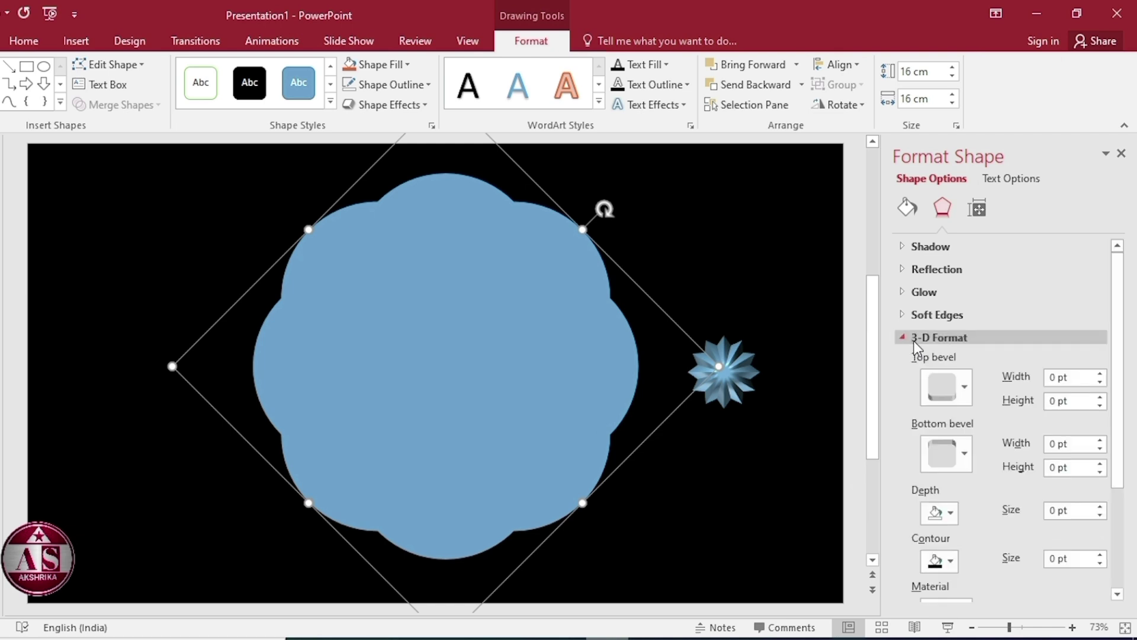
pyautogui.click(940, 379)
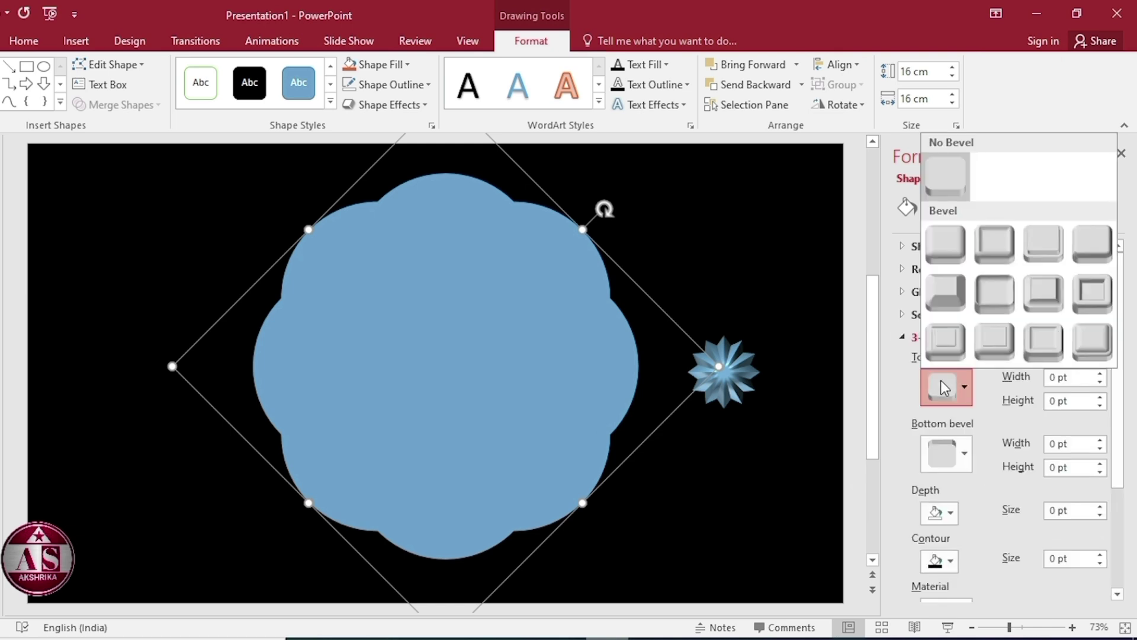
pyautogui.click(987, 251)
pyautogui.click(1027, 387)
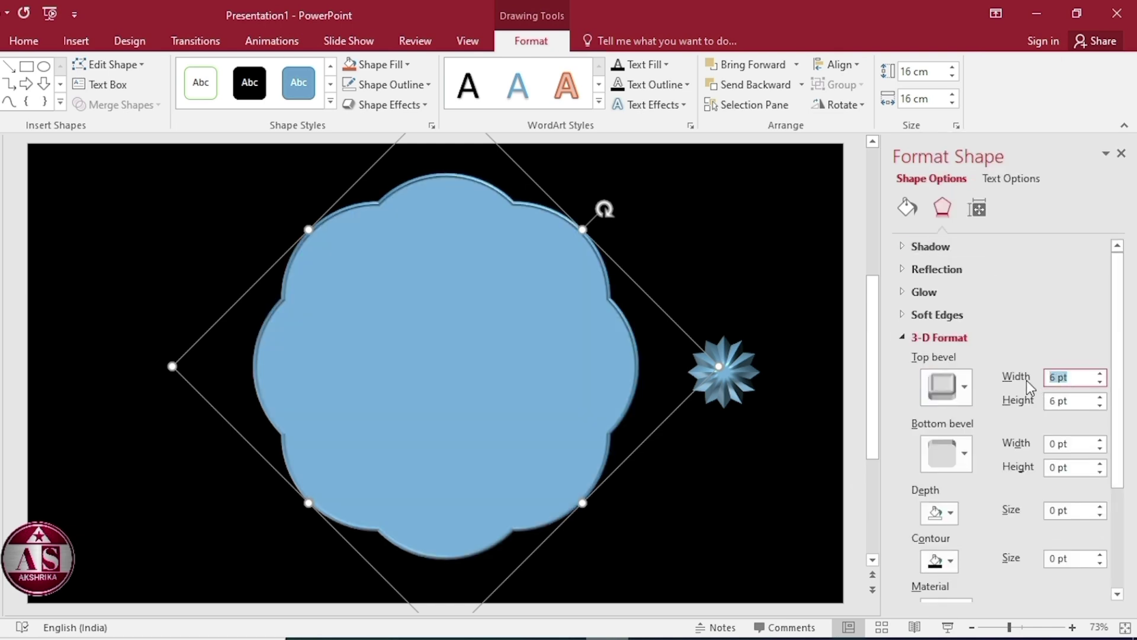
pyautogui.write('252')
pyautogui.press('Tab')
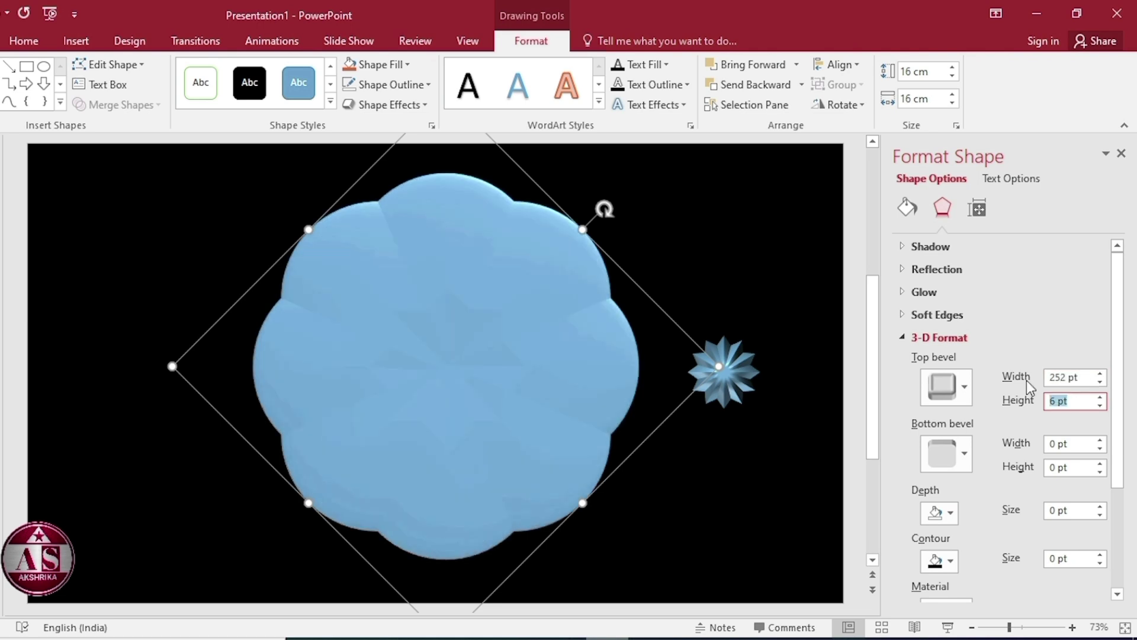
pyautogui.write('150')
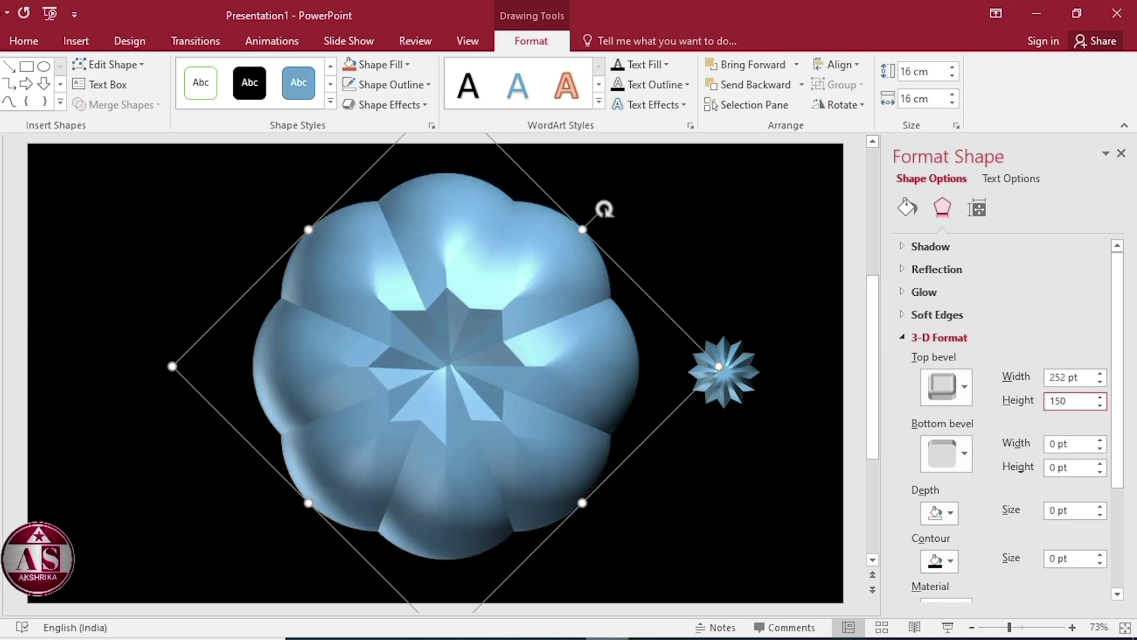
# Give the flower a rounded bottom bevel 252 pt wide and 150 pt high.
pyautogui.click(946, 454)
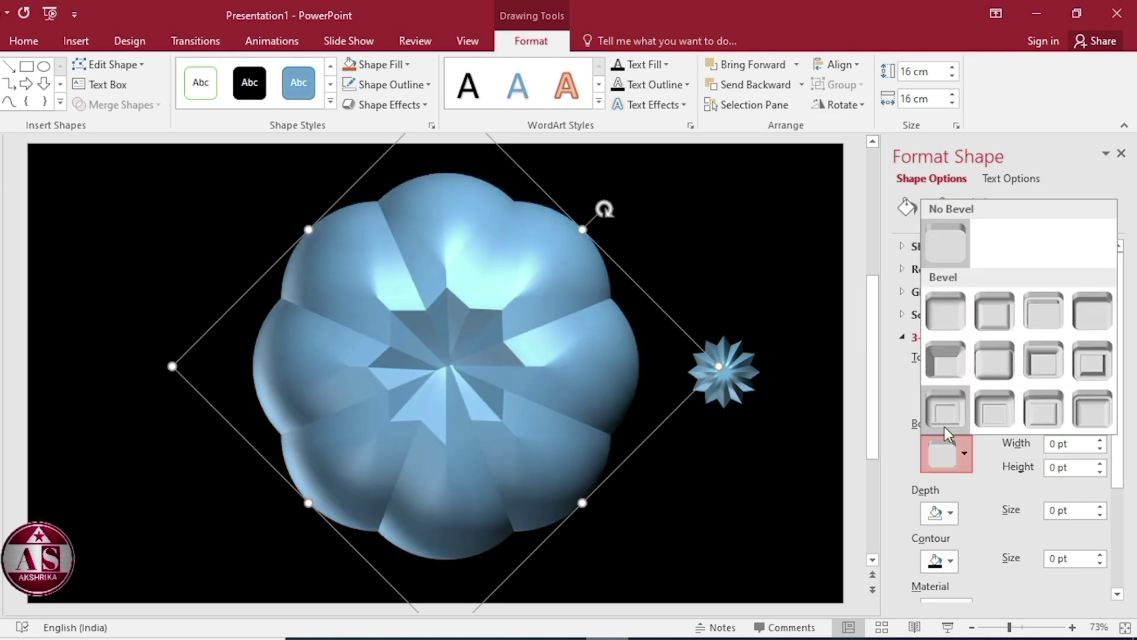
pyautogui.click(945, 311)
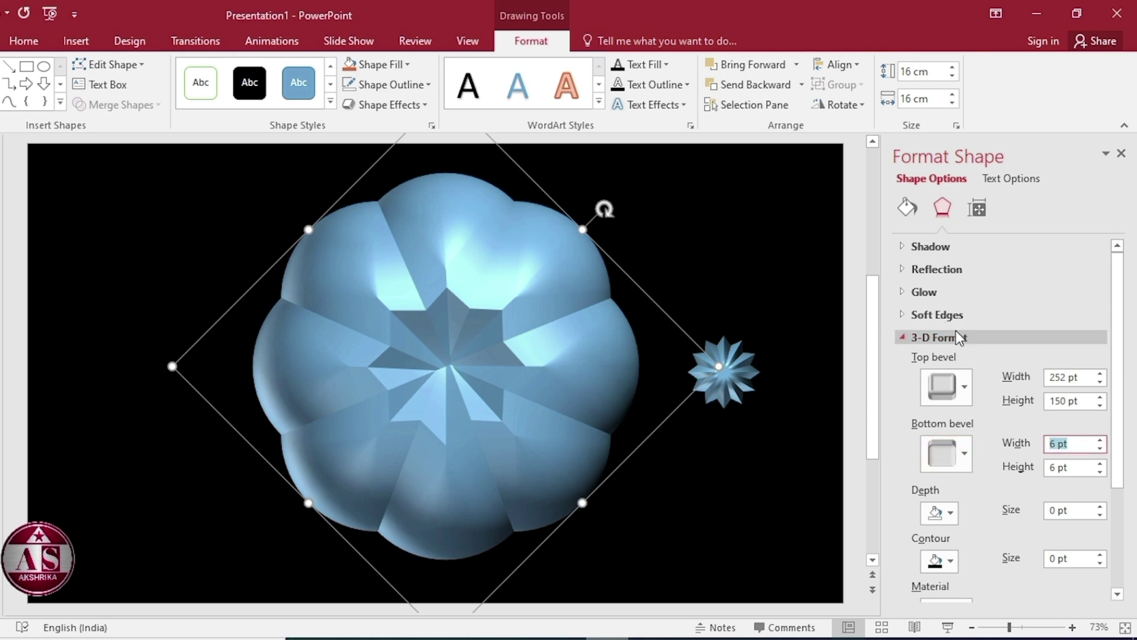
pyautogui.write('252')
pyautogui.press('Tab')
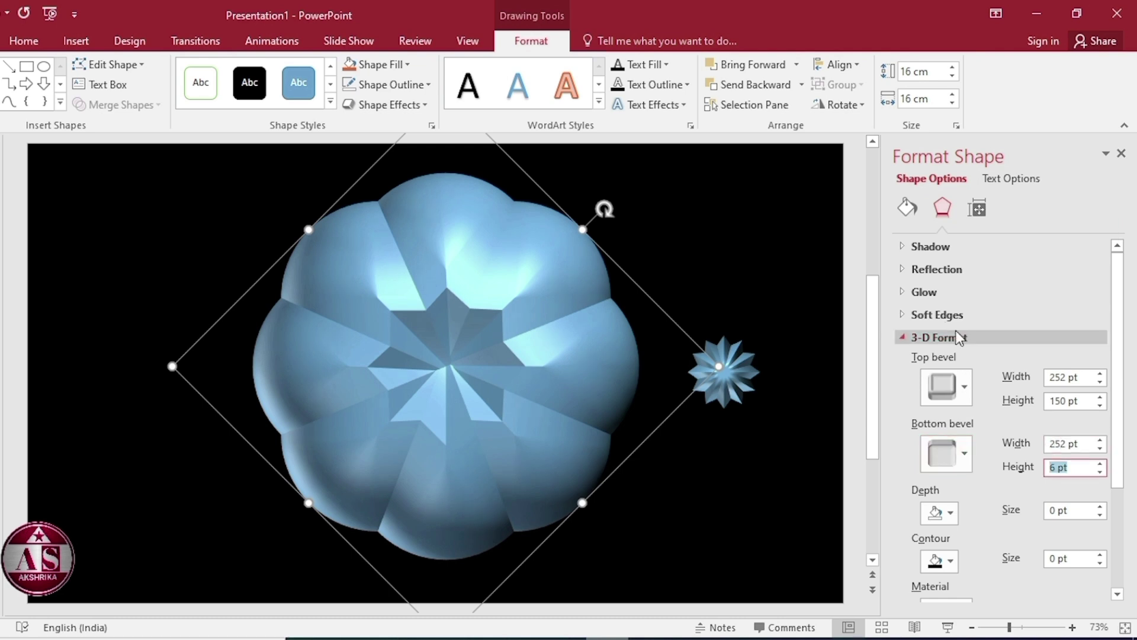
pyautogui.write('150')
pyautogui.press('Tab')
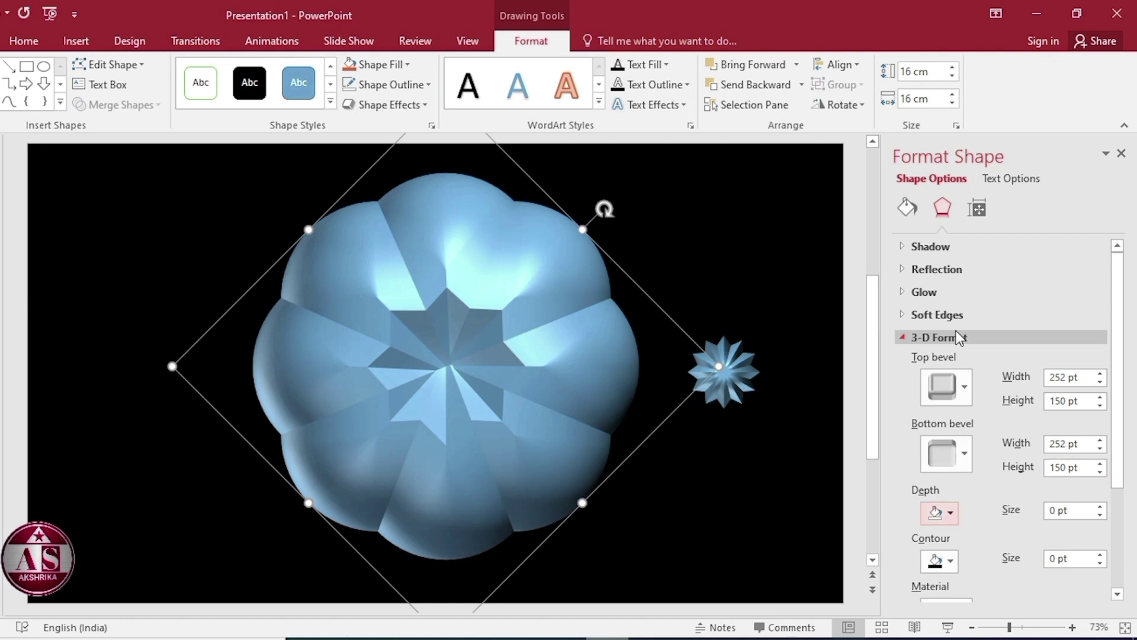
# Fill the flower shape dark orange and the star green.
pyautogui.click(907, 207)
pyautogui.click(1087, 403)
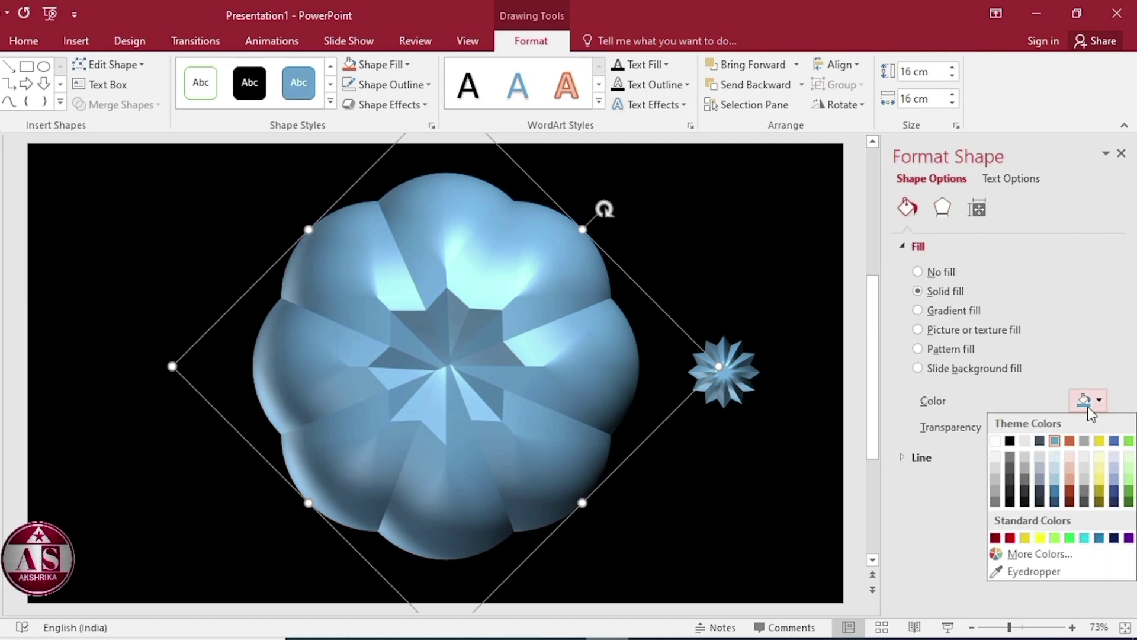
pyautogui.click(1068, 488)
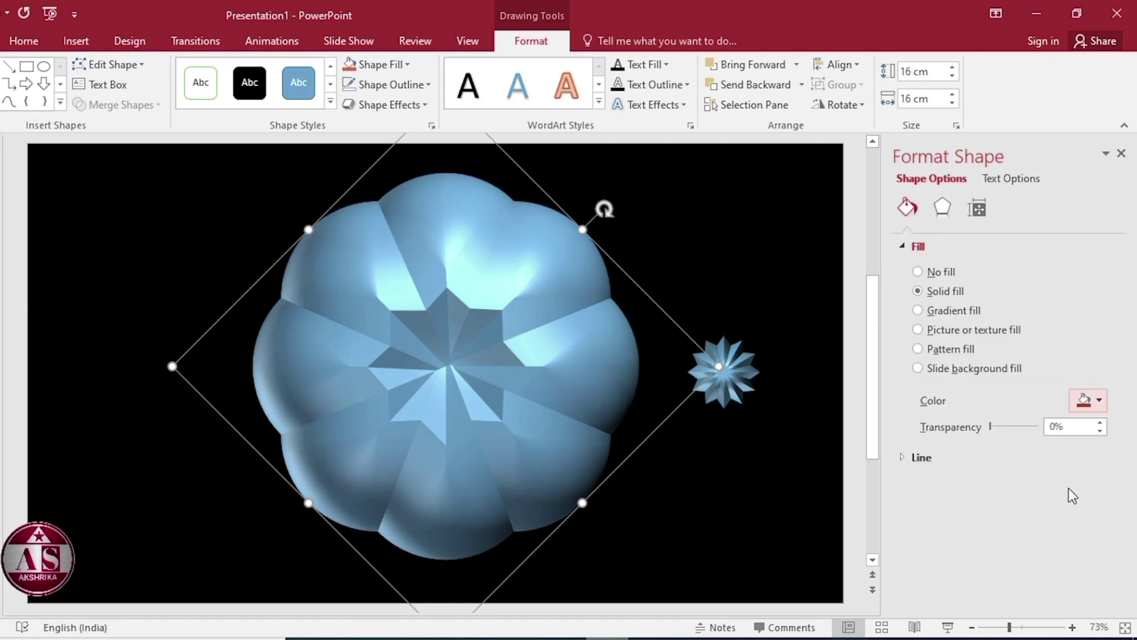
pyautogui.click(746, 373)
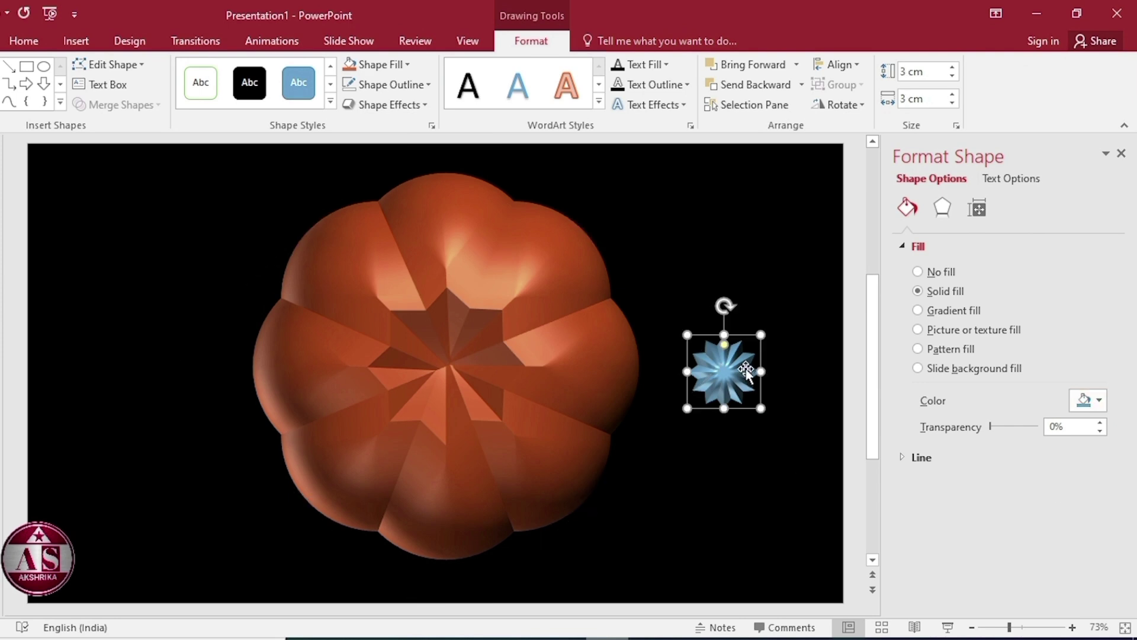
pyautogui.click(1089, 400)
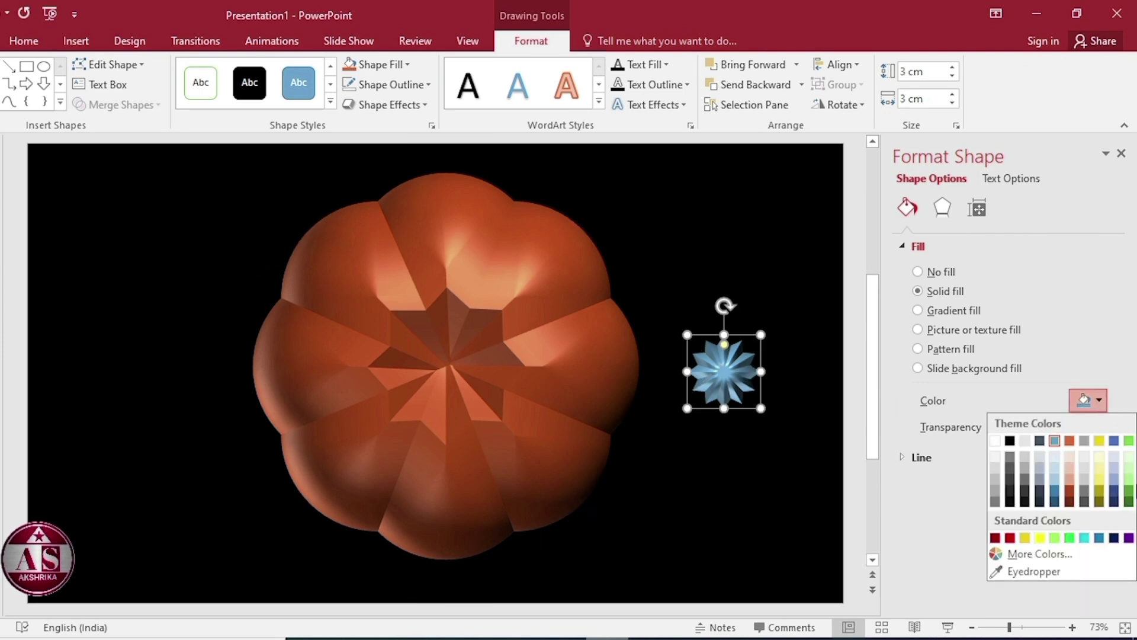
pyautogui.click(1127, 492)
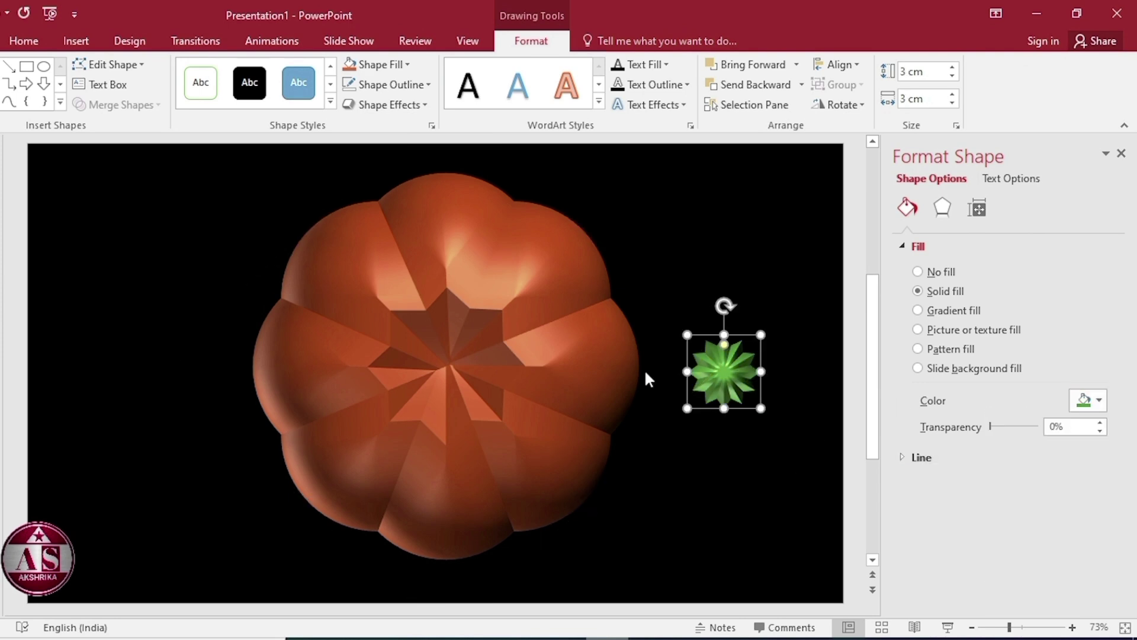
pyautogui.keyDown('shift'); pyautogui.click(486, 284); pyautogui.keyUp('shift')
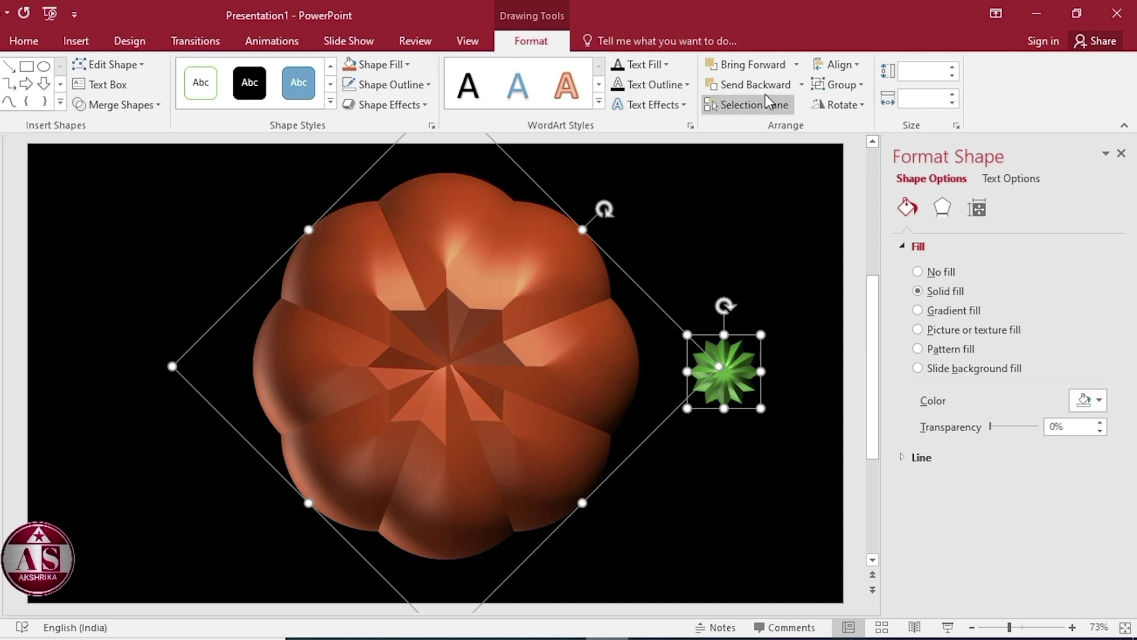
# Centre the star on the flower horizontally and vertically, then group them.
pyautogui.click(825, 71)
pyautogui.click(853, 107)
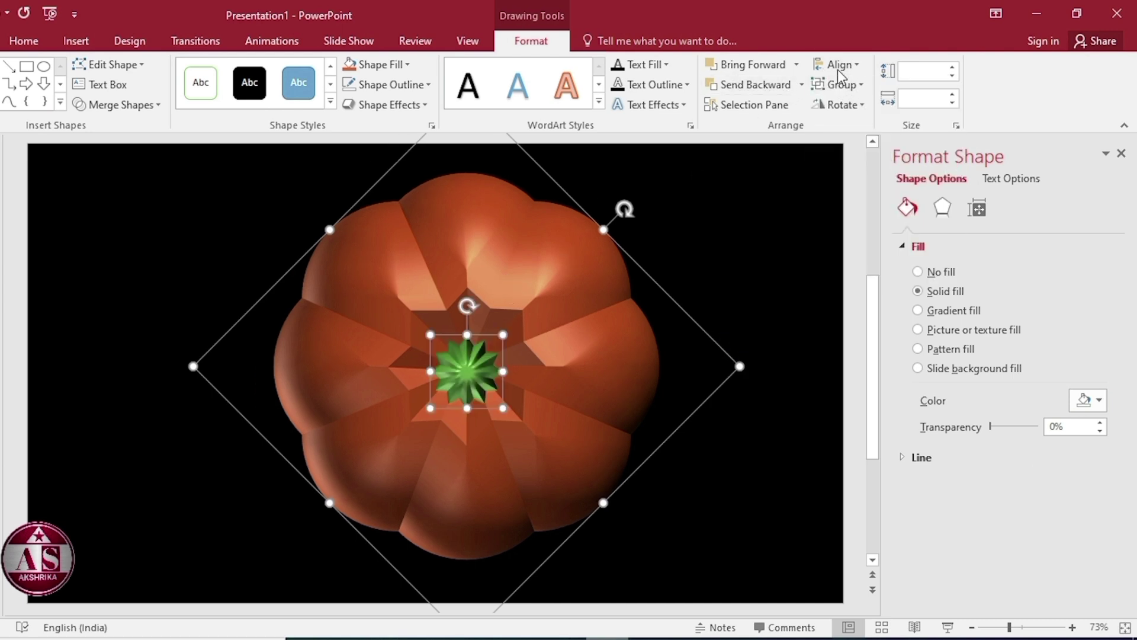
pyautogui.click(838, 66)
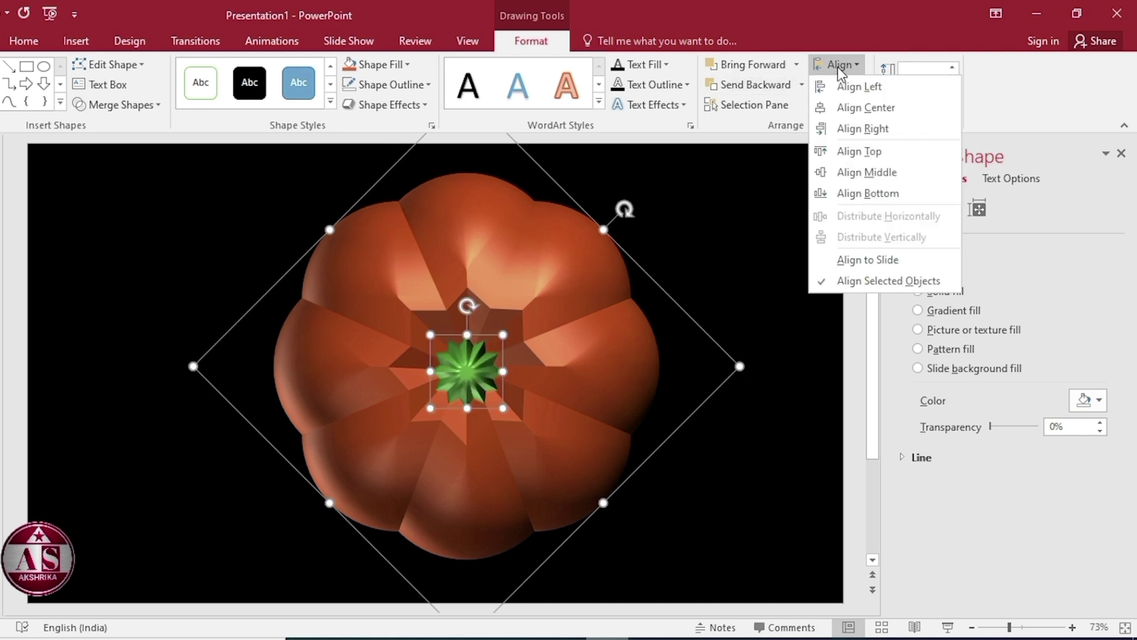
pyautogui.click(861, 172)
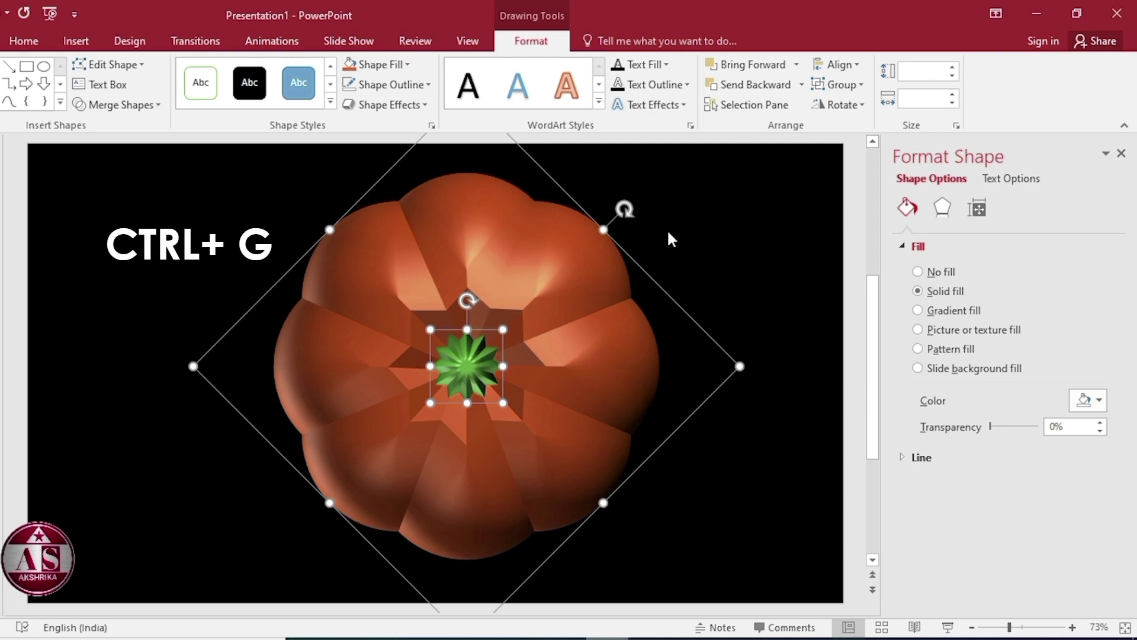
pyautogui.hotkey('ctrl', 'g')
# Tilt the grouped pumpkin with the Off Axis 2 Top 3-D rotation preset.
pyautogui.click(954, 217)
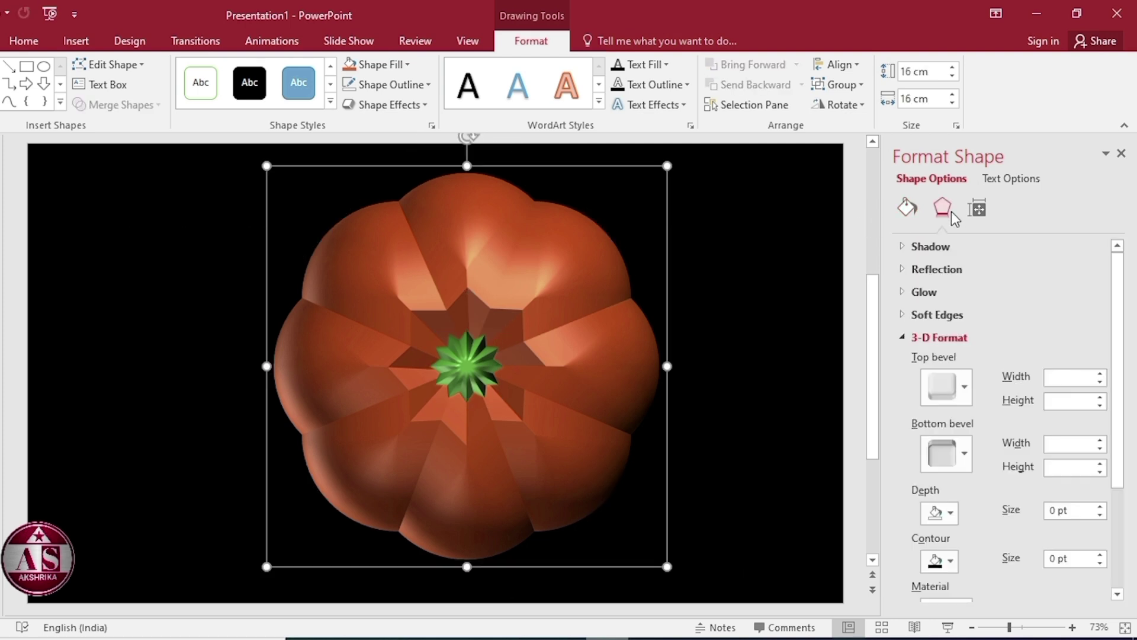
pyautogui.click(927, 337)
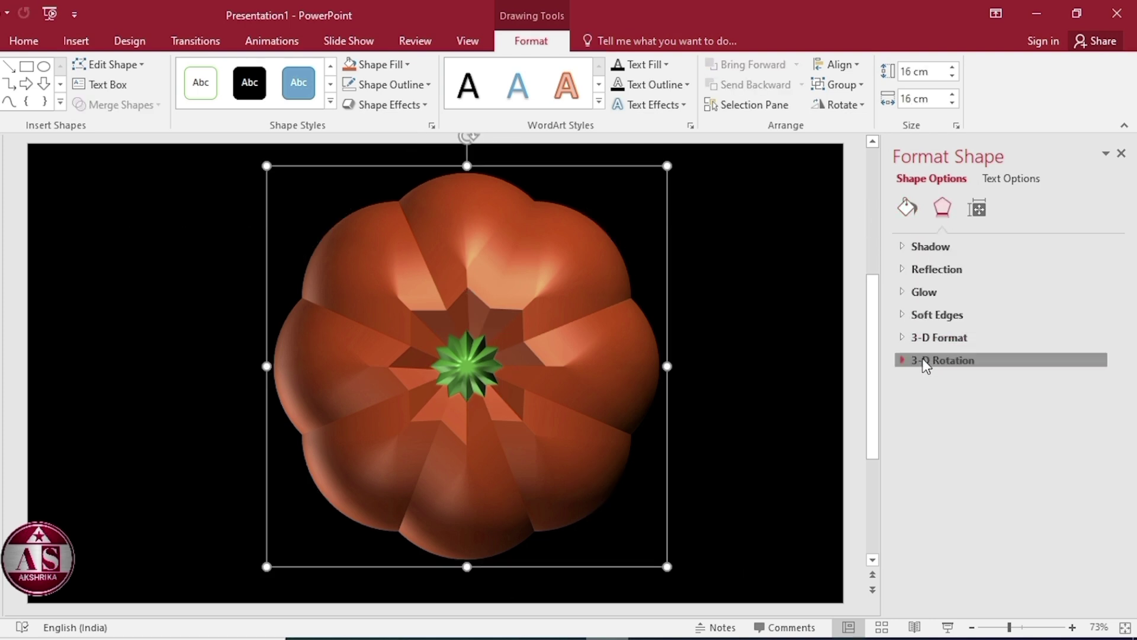
pyautogui.click(927, 361)
pyautogui.click(1083, 395)
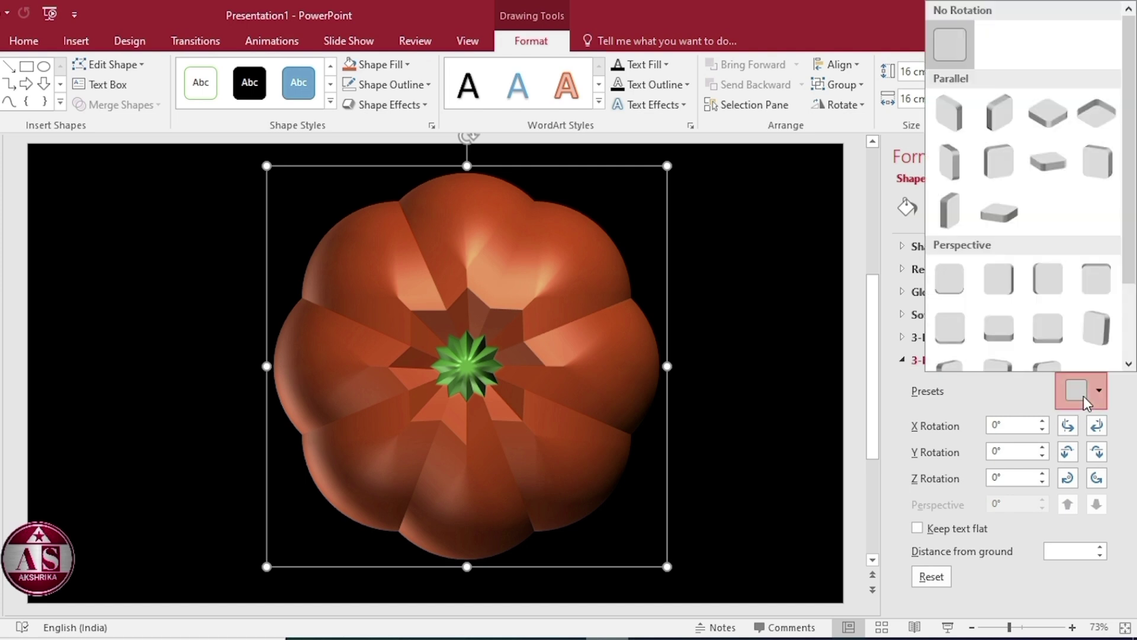
pyautogui.click(987, 211)
pyautogui.click(1096, 451)
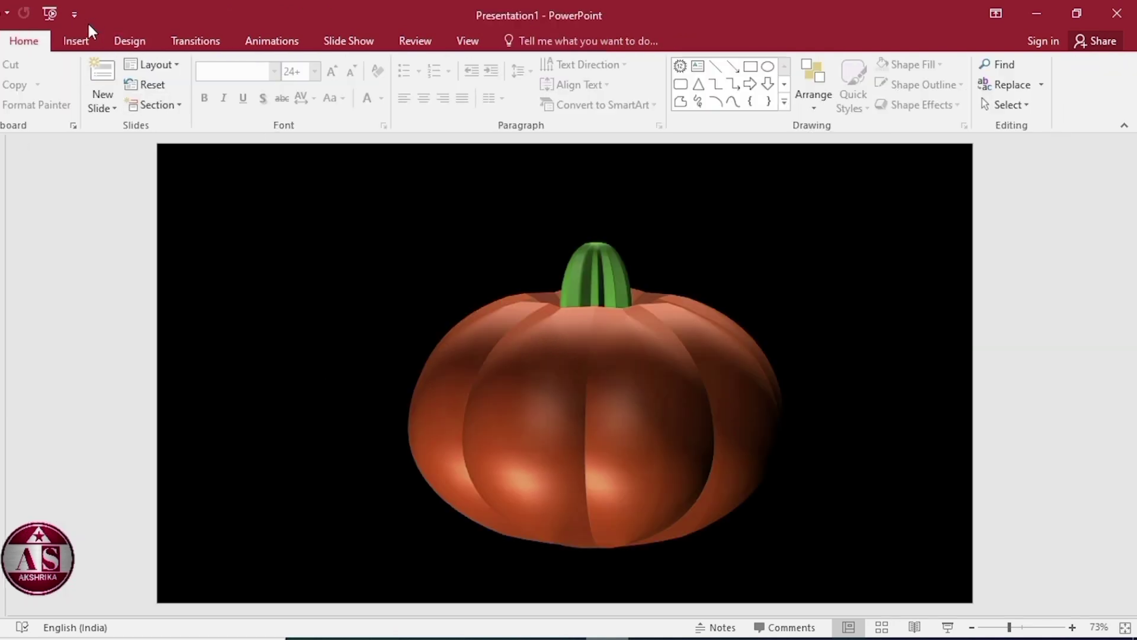
# Draw a block arc at the lower left, flip it vertically, and remove its outline.
pyautogui.click(80, 41)
pyautogui.click(241, 89)
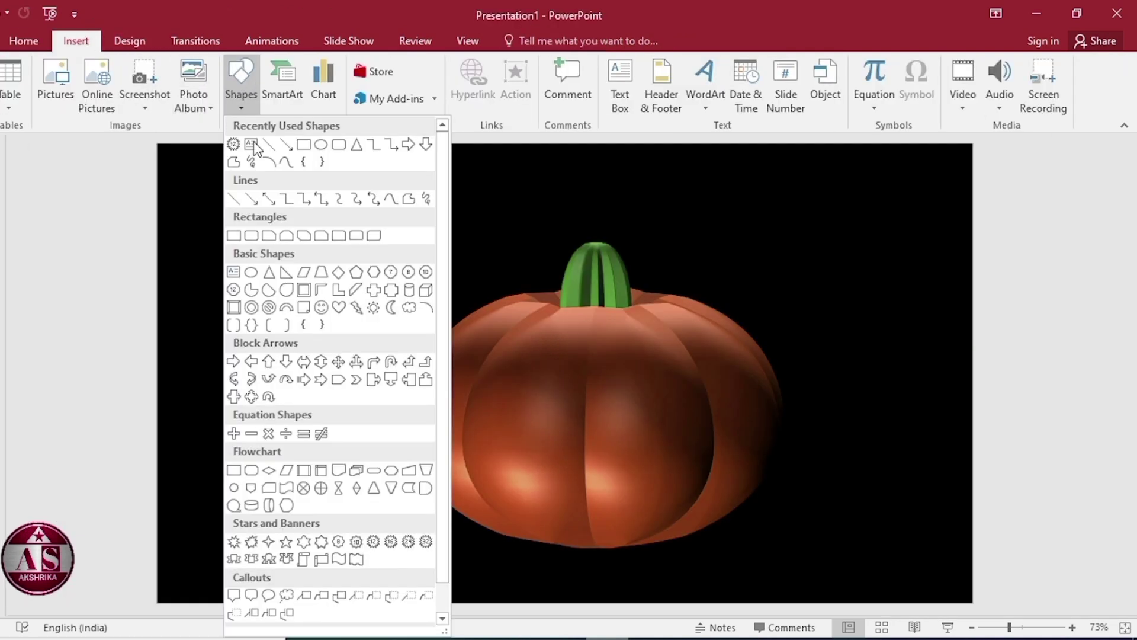
pyautogui.click(288, 308)
pyautogui.moveTo(204, 387); pyautogui.dragTo(451, 537)
pyautogui.click(828, 106)
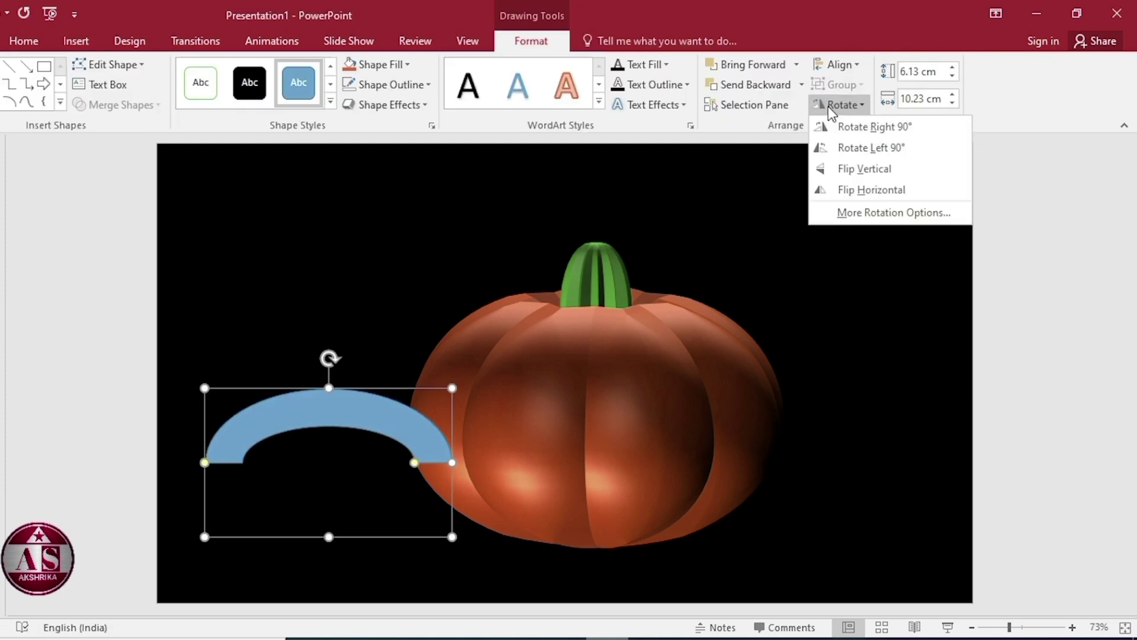
pyautogui.click(859, 171)
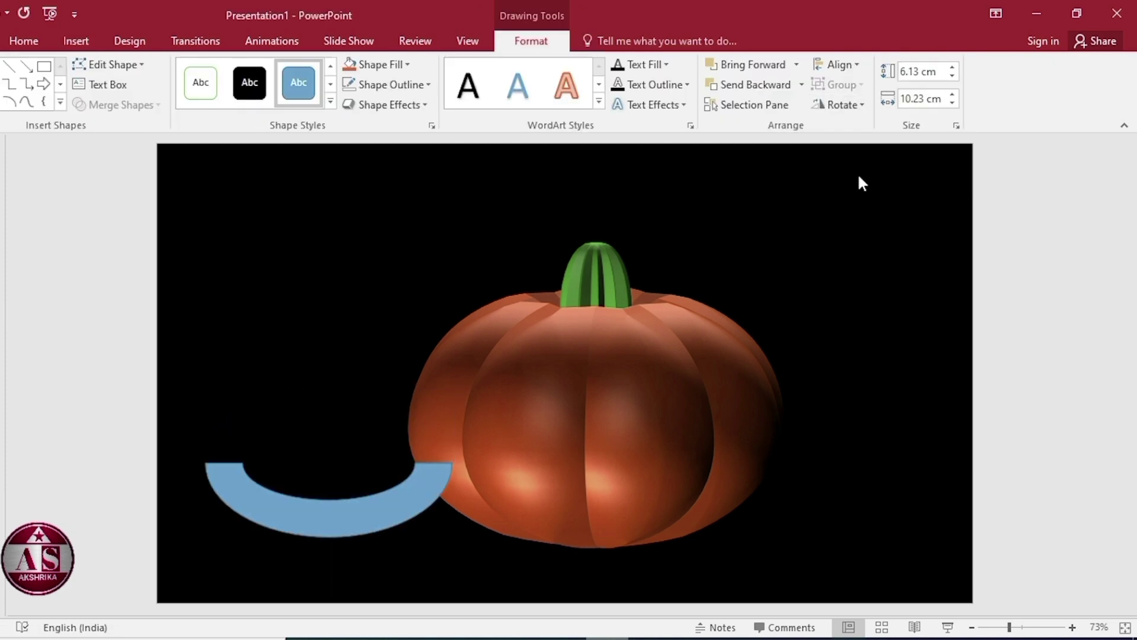
pyautogui.click(370, 89)
pyautogui.click(396, 237)
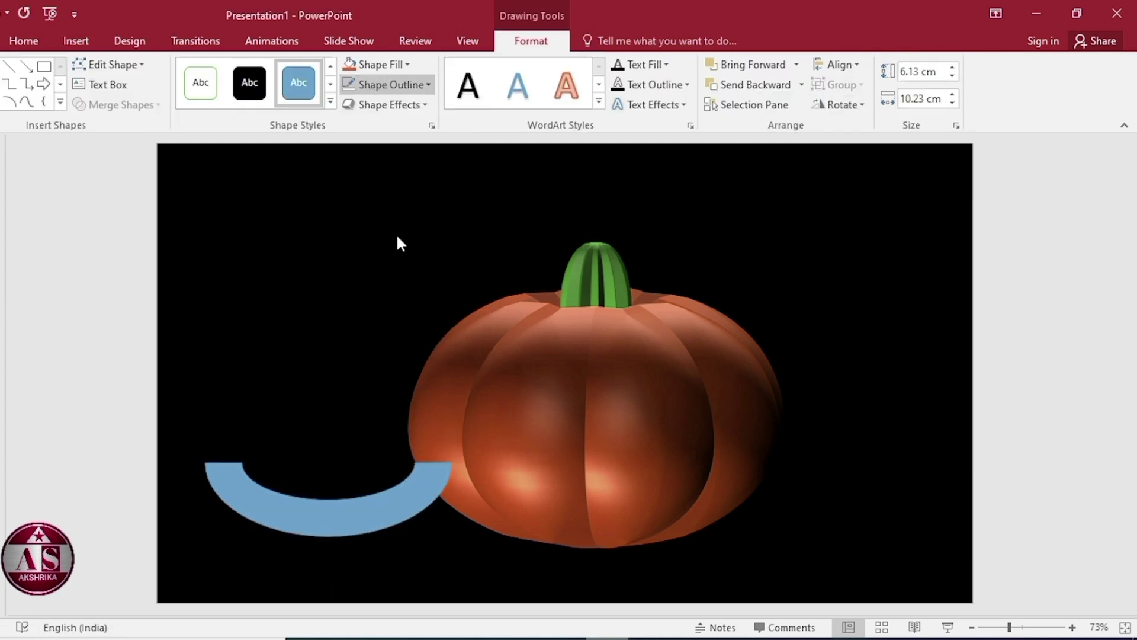
pyautogui.click(396, 232)
# Draw a small triangle shape just above the blue arc.
pyautogui.click(88, 41)
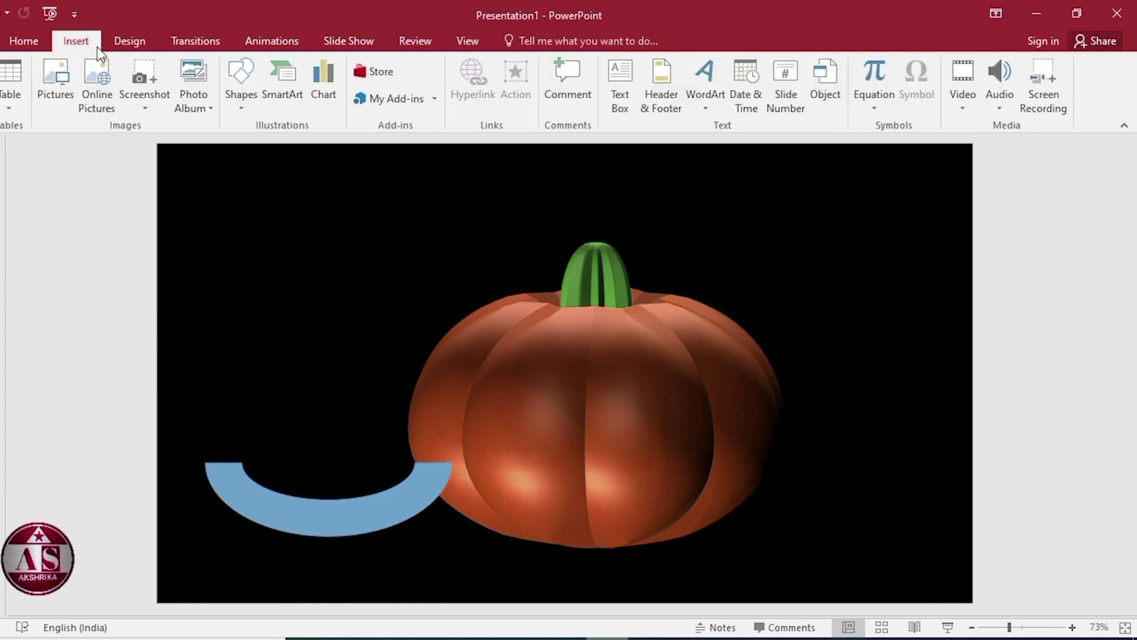
pyautogui.click(243, 105)
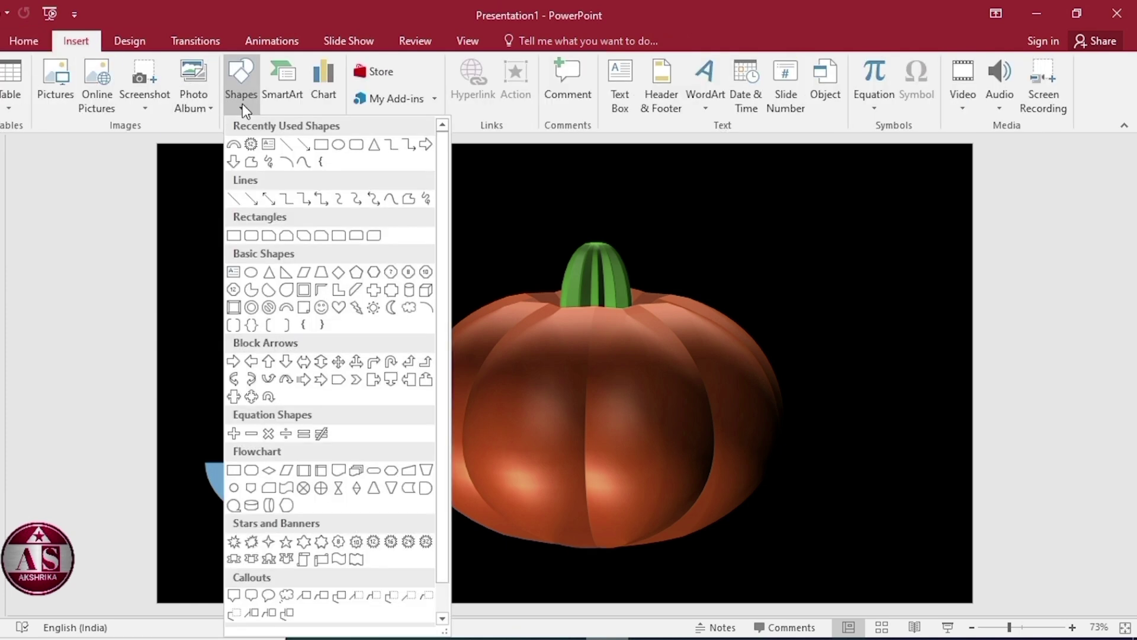
pyautogui.click(374, 144)
pyautogui.moveTo(223, 318); pyautogui.dragTo(270, 364)
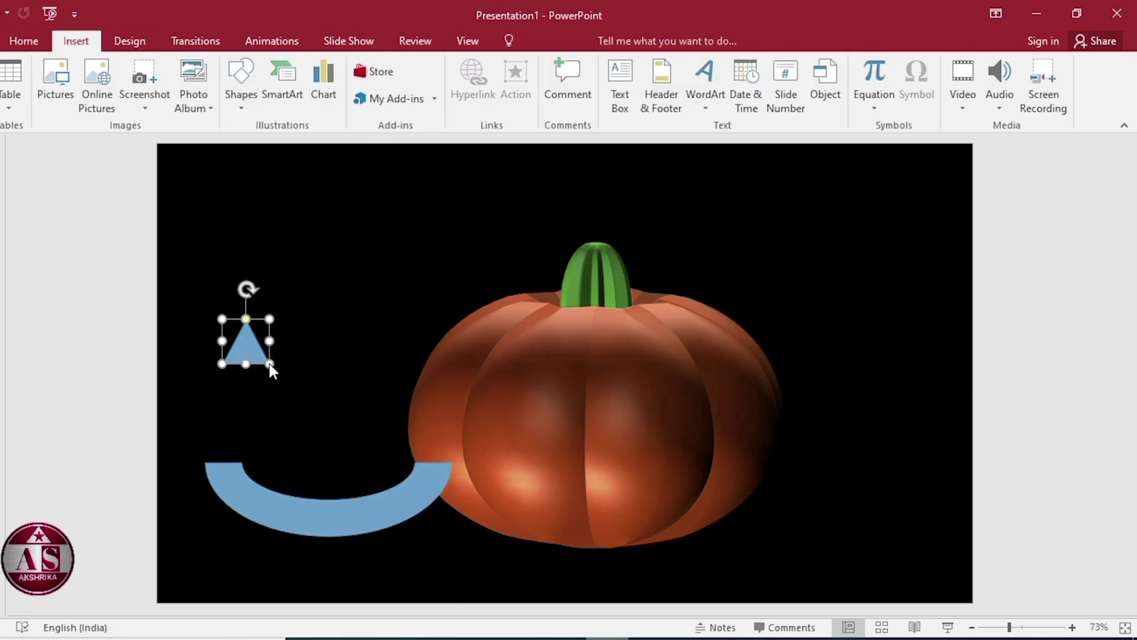
# Remove the triangle's outline, give it the orange shape style, and move it onto the arc.
pyautogui.click(385, 85)
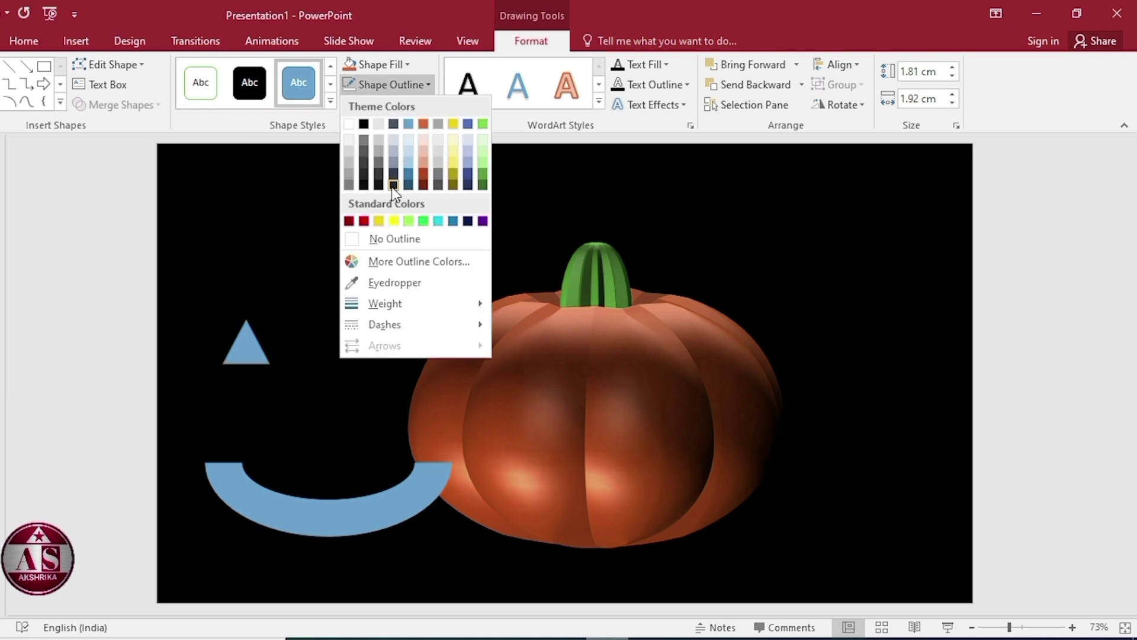
pyautogui.click(379, 239)
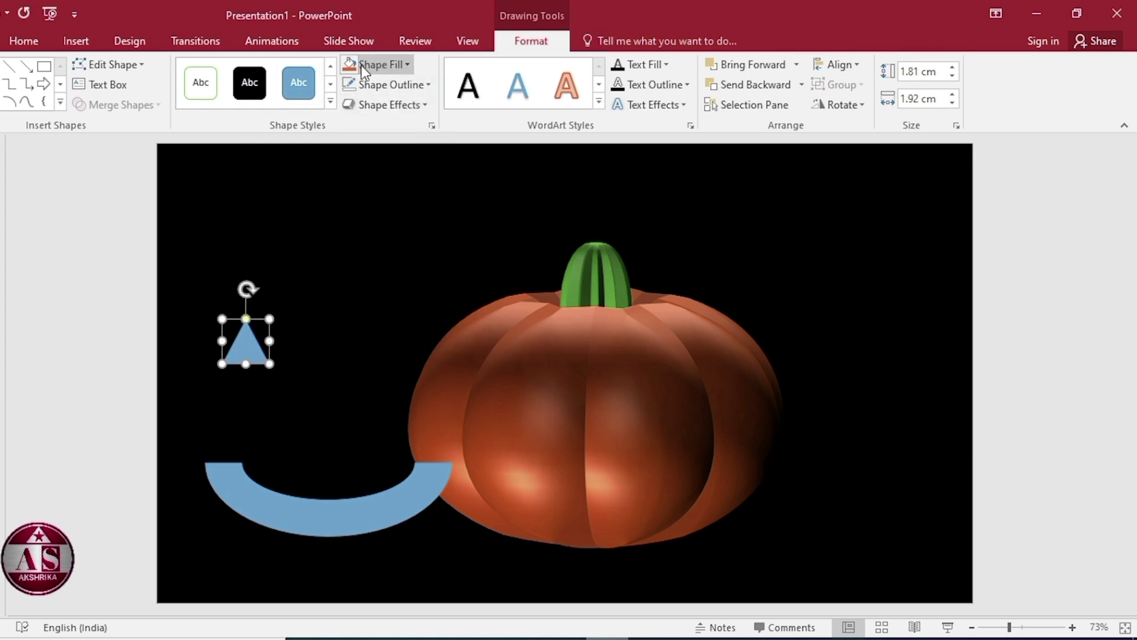
pyautogui.click(329, 101)
pyautogui.click(296, 128)
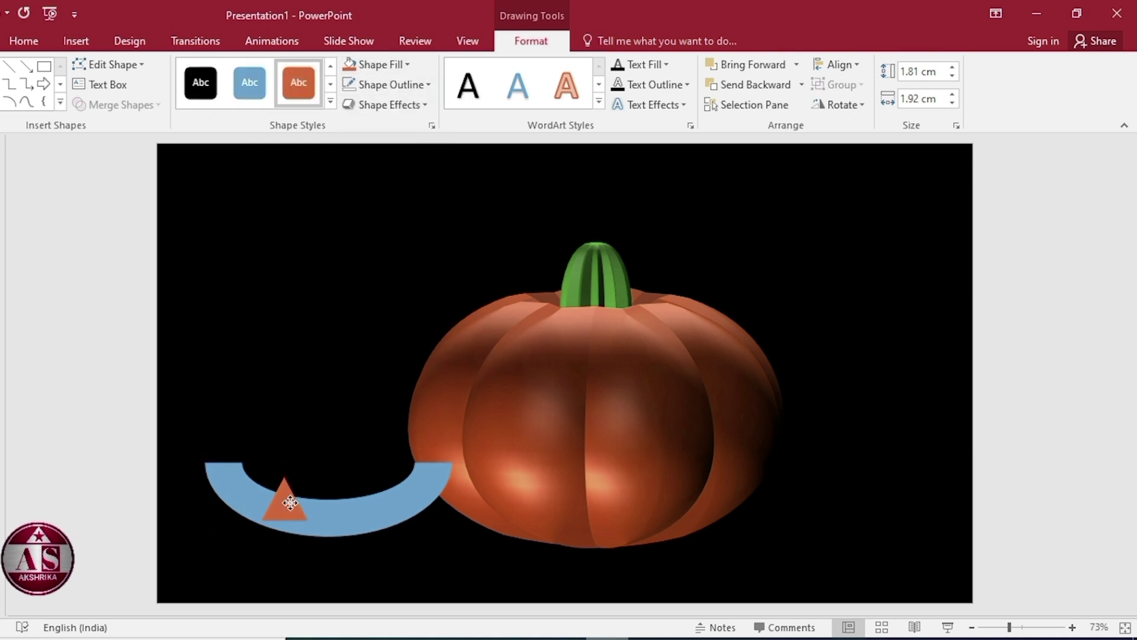